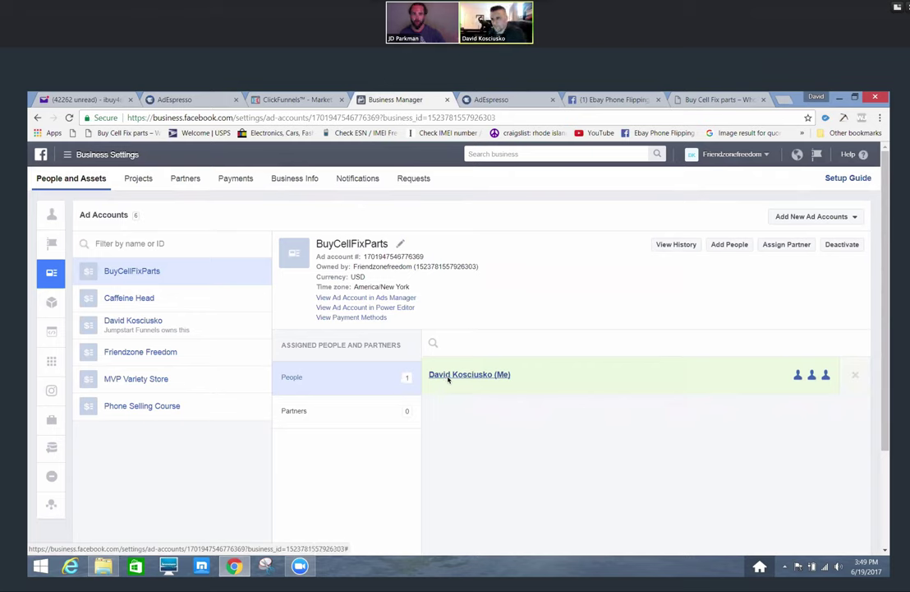
Review the form for requesting access to an ad account and the one for adding people to BuyCellFixParts, closing both without saving.
click(825, 219)
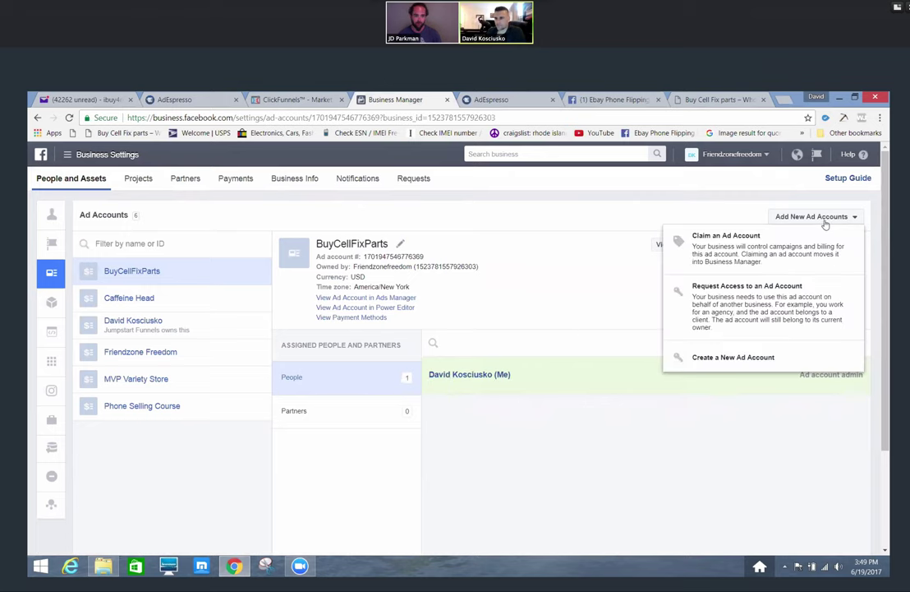
click(718, 296)
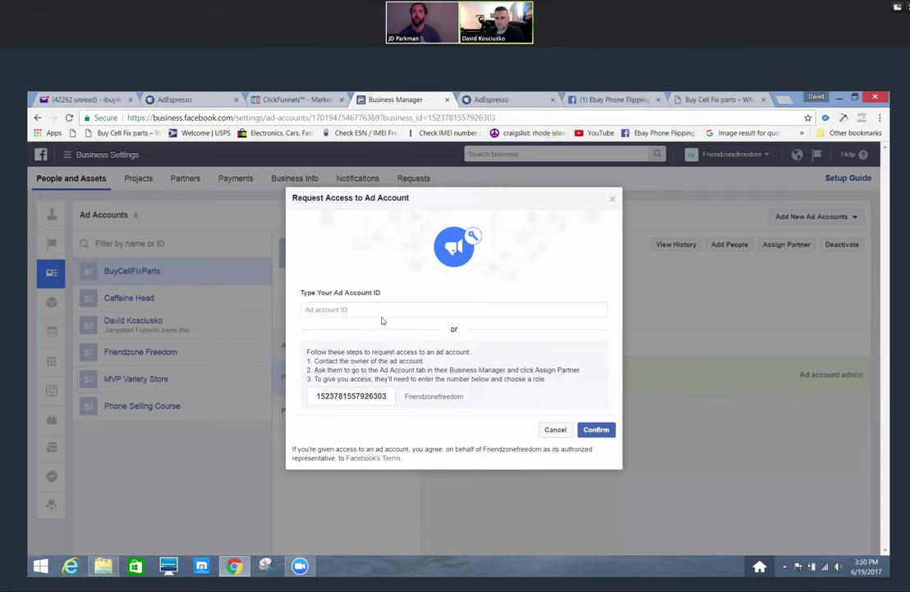
click(352, 398)
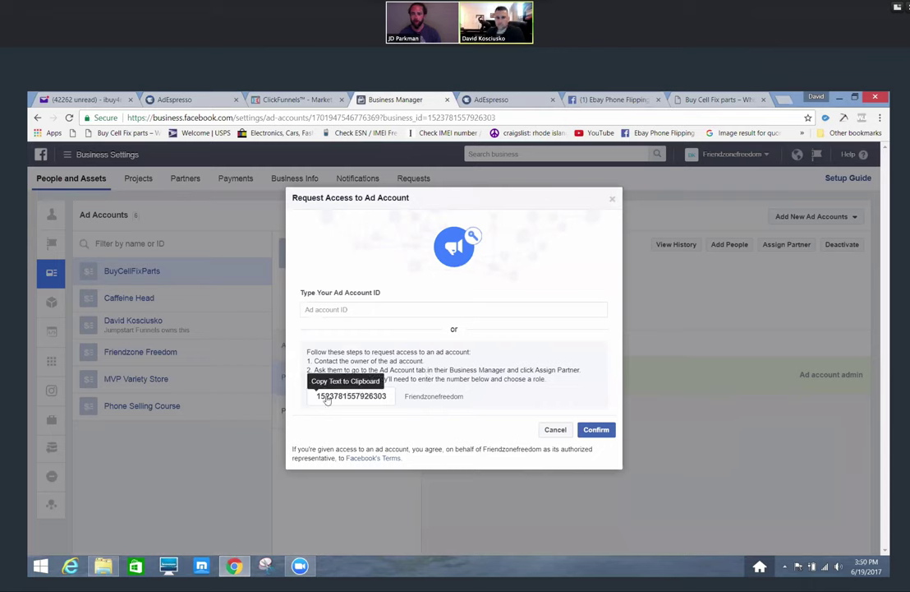
click(339, 311)
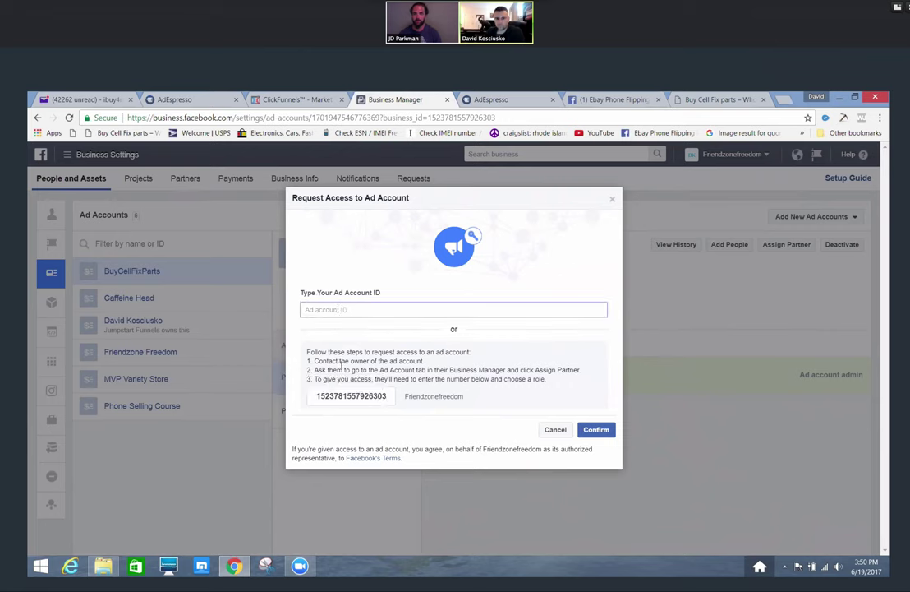
click(349, 396)
click(344, 309)
click(555, 429)
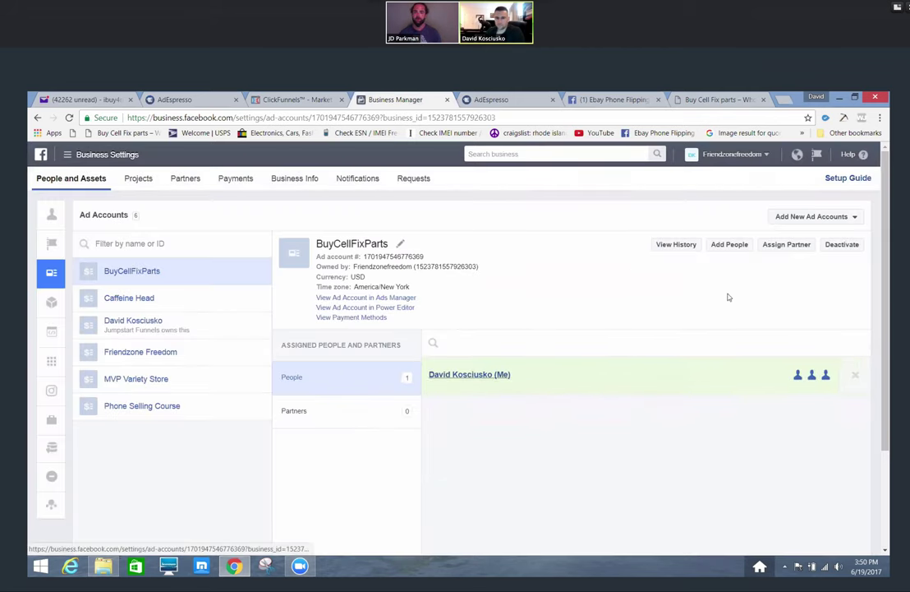
click(731, 245)
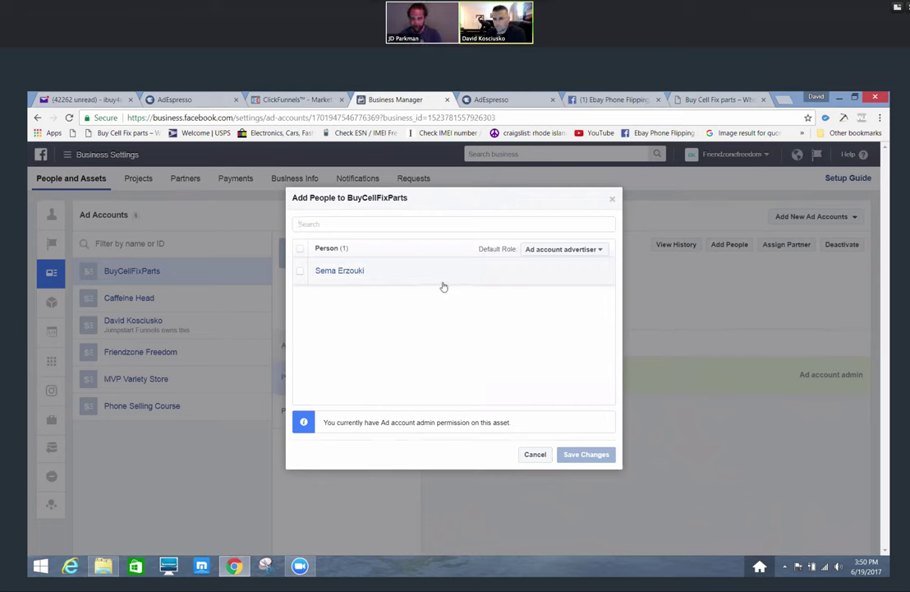
click(535, 453)
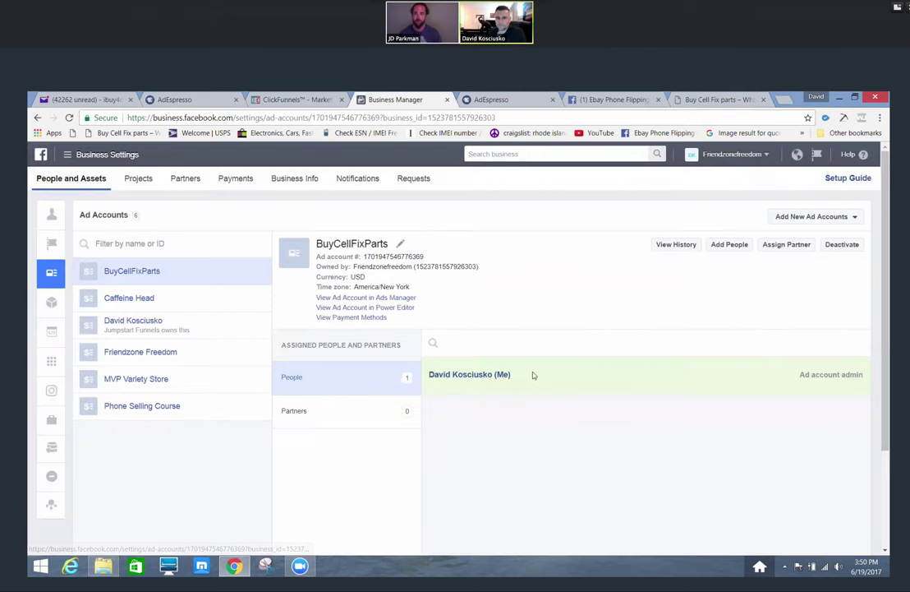
Switch to AdEspresso and show the campaign overview for the owner's personal ad account that has two campaigns.
click(188, 99)
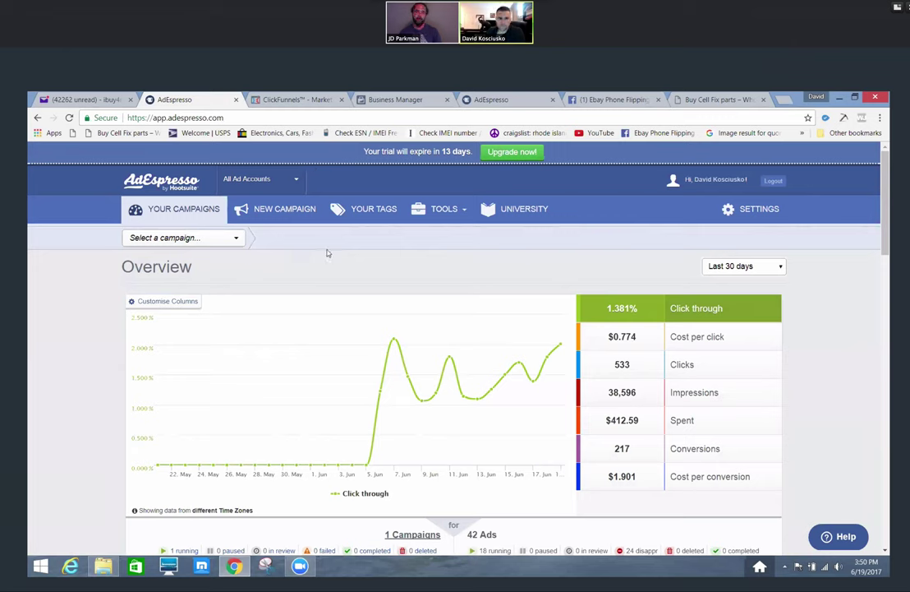
click(256, 184)
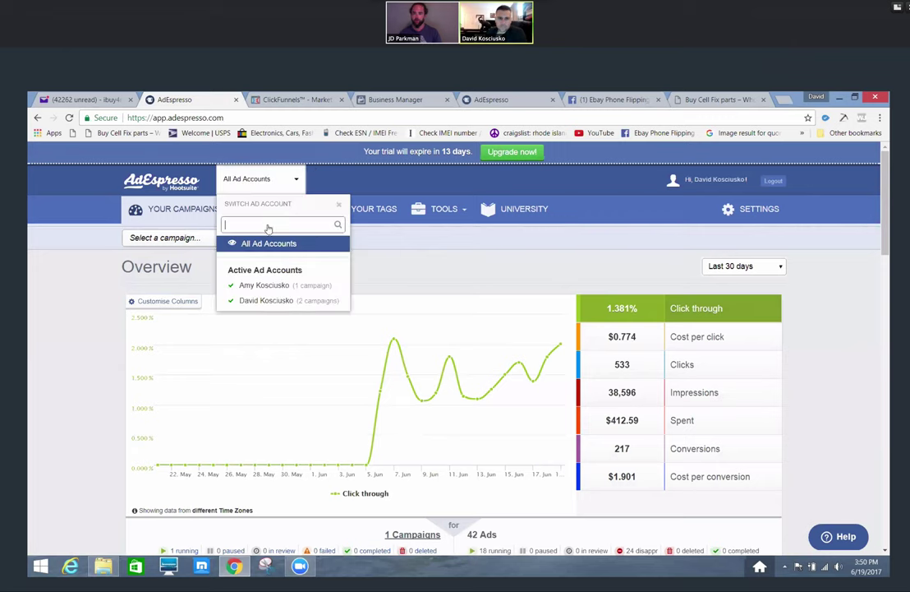
click(264, 300)
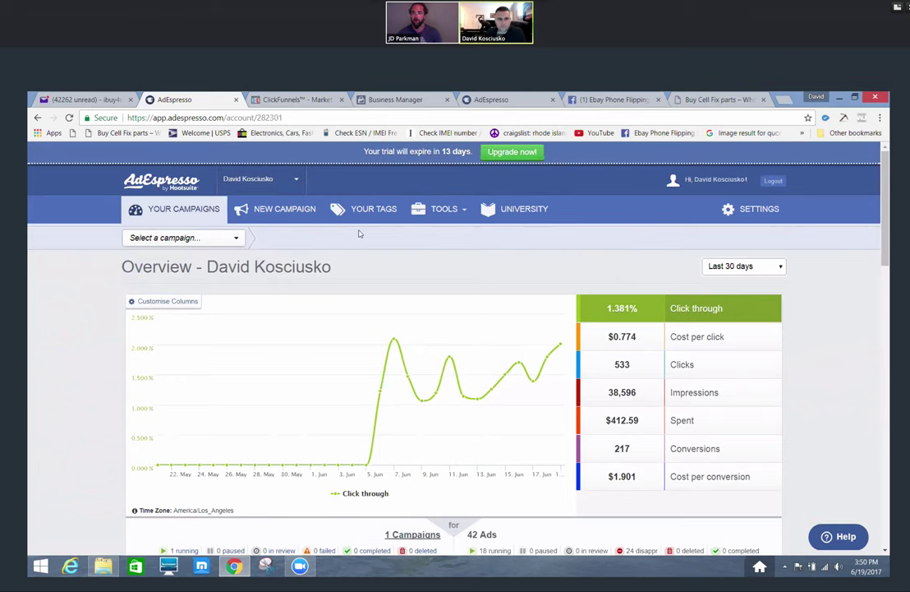
Open the Facebook ad account settings and start adding new Facebook ad accounts.
click(749, 209)
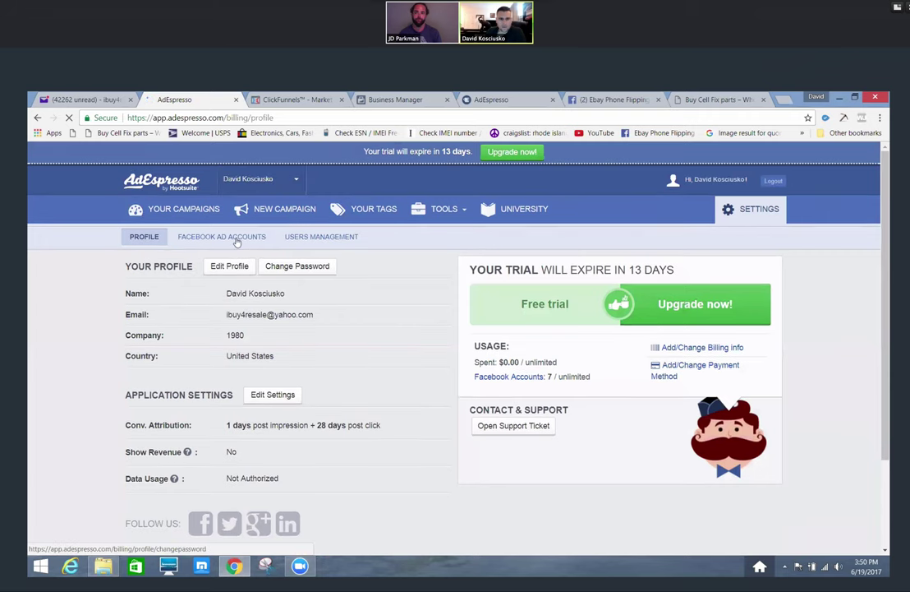
click(237, 237)
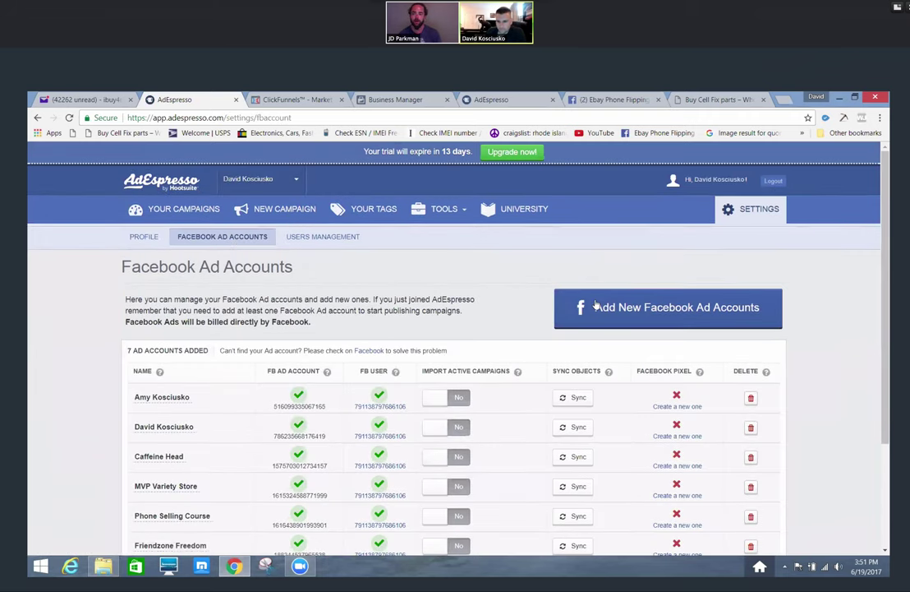
click(721, 309)
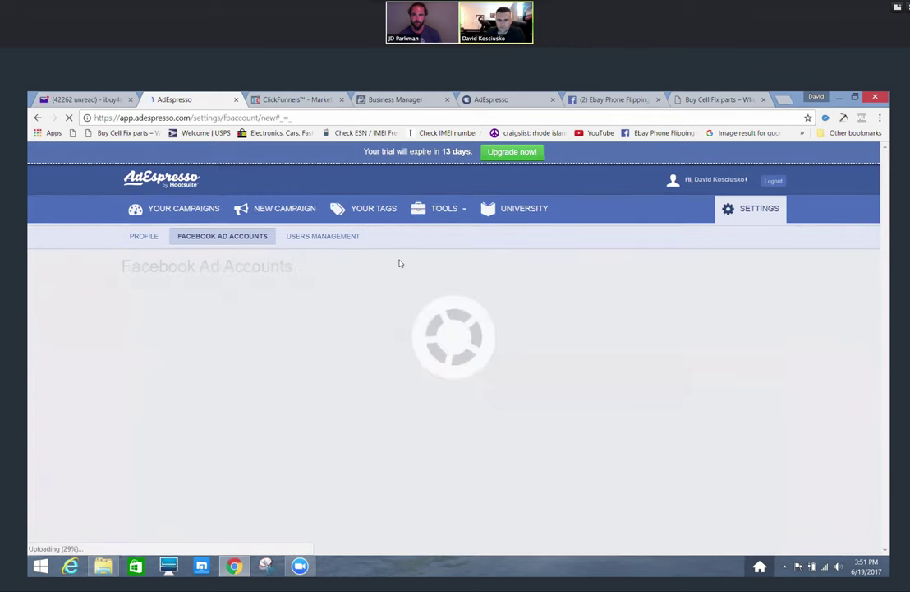
Enable importing active campaigns for all eight listed ad accounts, from BuyCellFixParts to the last row.
scroll(354, 388, down, 2)
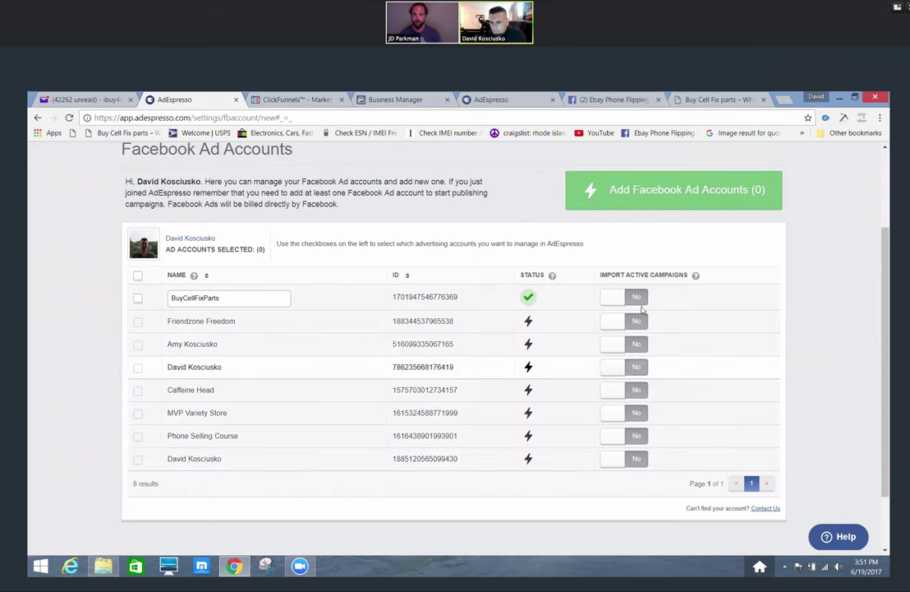
click(638, 297)
click(638, 321)
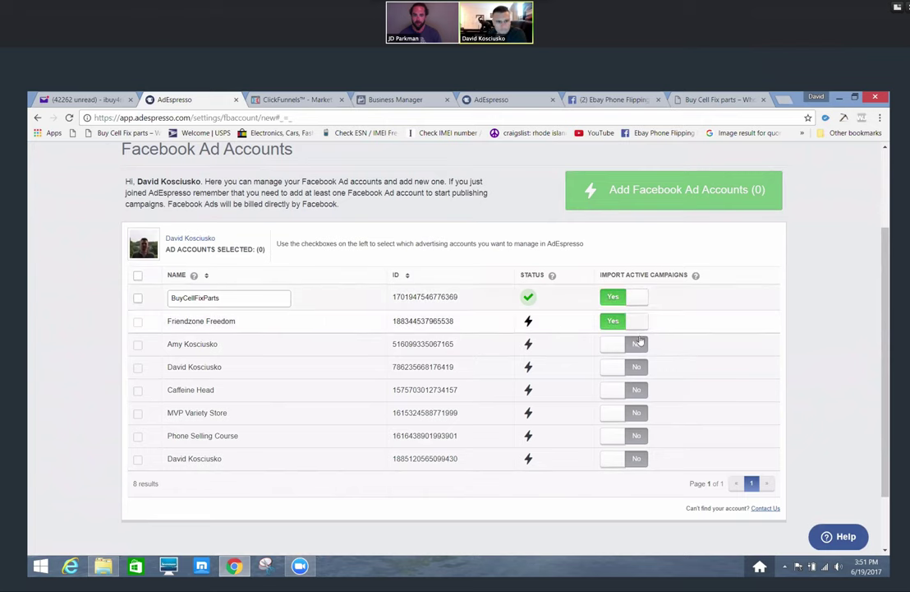
click(638, 344)
click(640, 367)
click(639, 390)
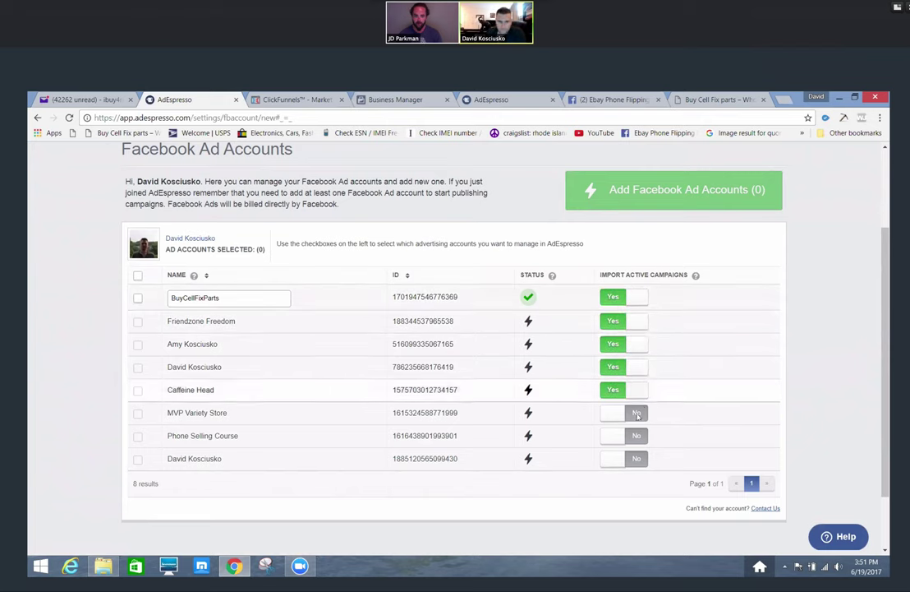
click(638, 414)
click(639, 436)
click(637, 460)
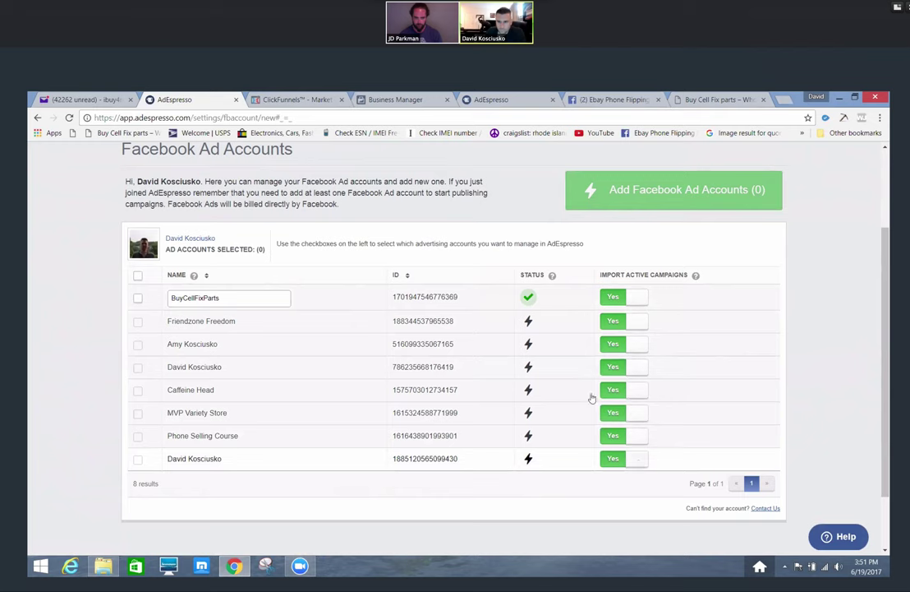
Select the BuyCellFixParts ad account, keeping its name, and add it to AdEspresso.
click(137, 299)
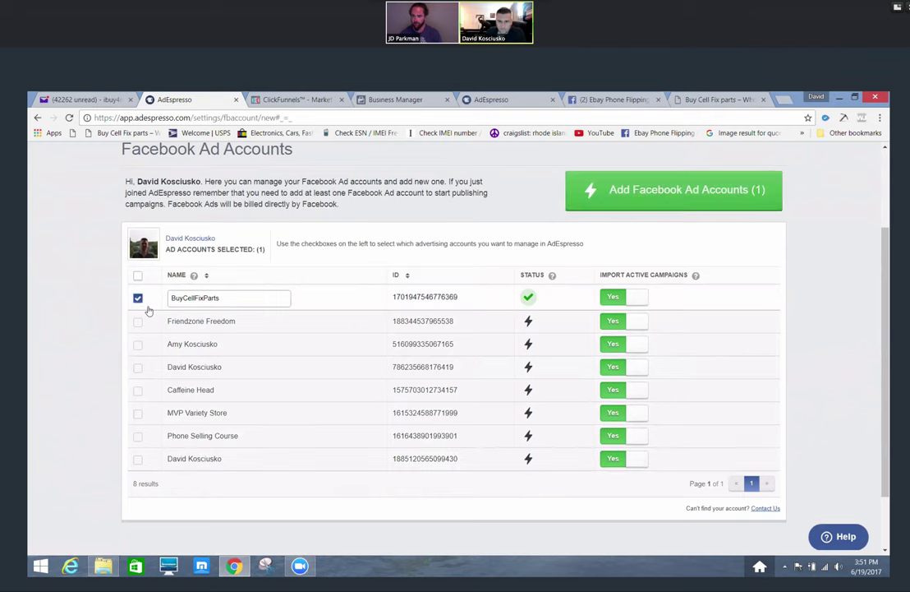
drag(163, 297, 222, 306)
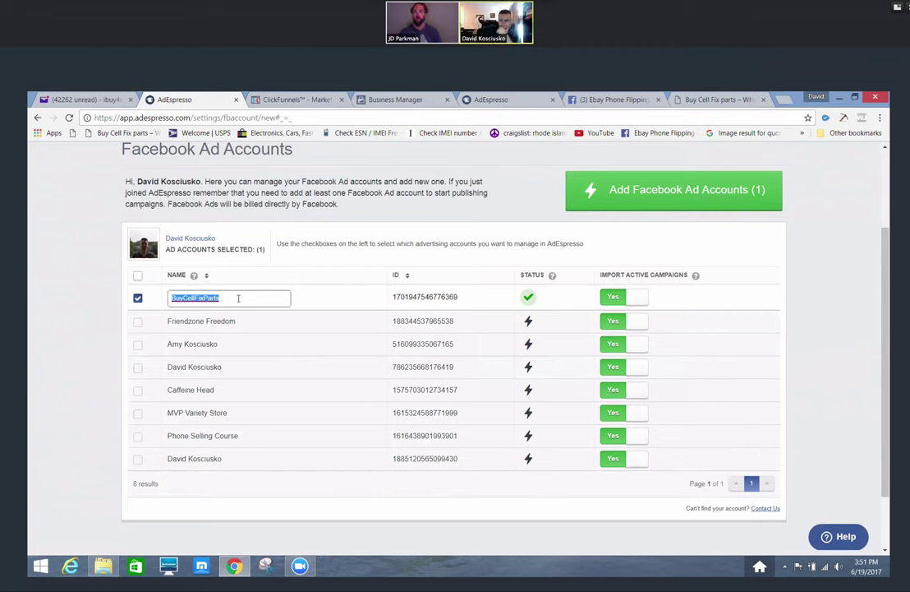
drag(462, 296, 386, 293)
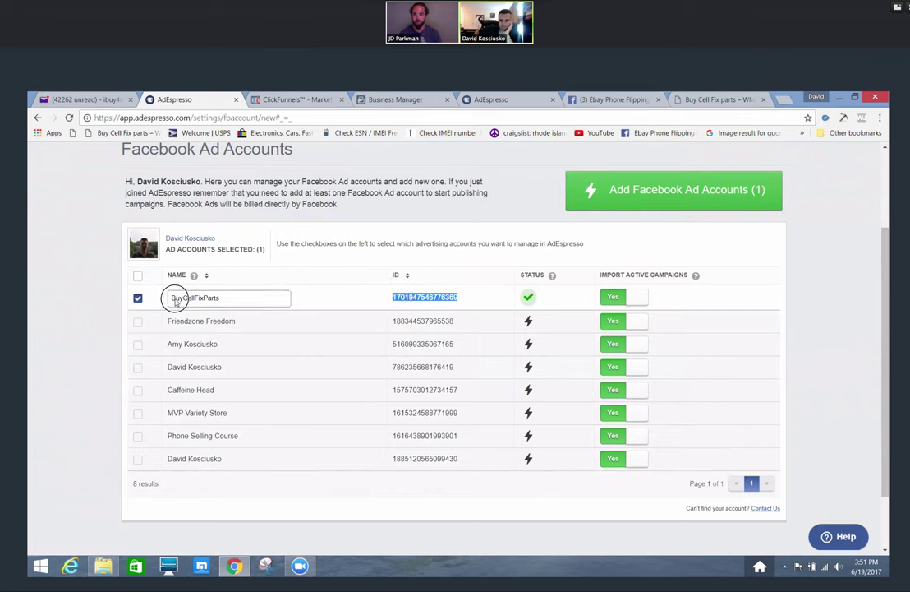
double_click(175, 301)
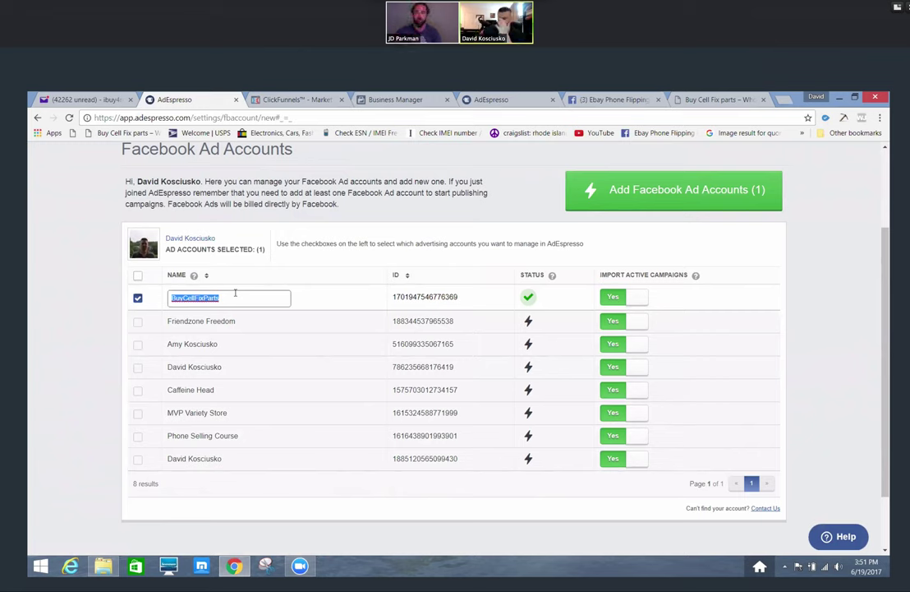
click(669, 190)
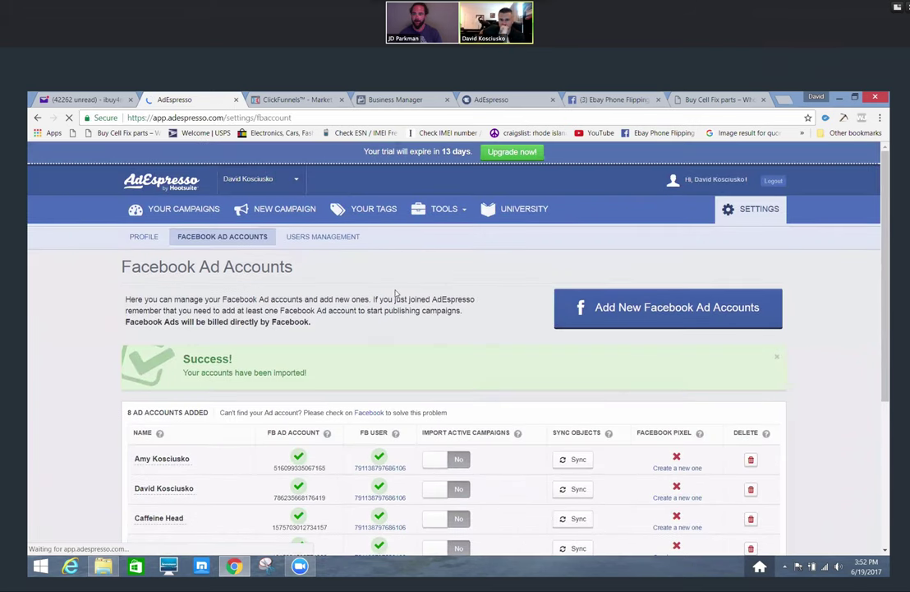
drag(308, 374, 198, 372)
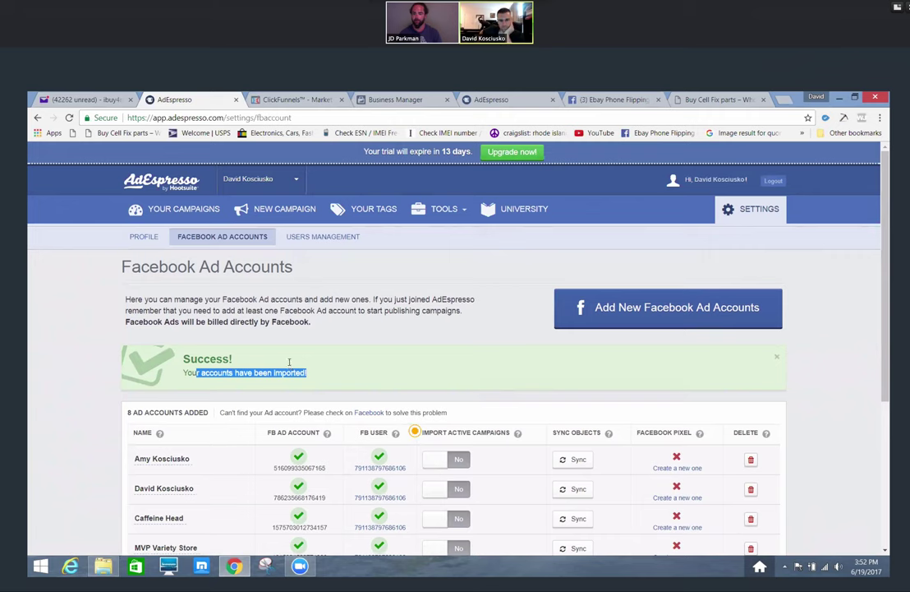
Create a new Facebook pixel for the BuyCellFixParts account, keeping the name "BuyCellFixParts's Pixel" and agreeing to the pixel terms.
scroll(289, 364, down, 3)
scroll(289, 365, down, 2)
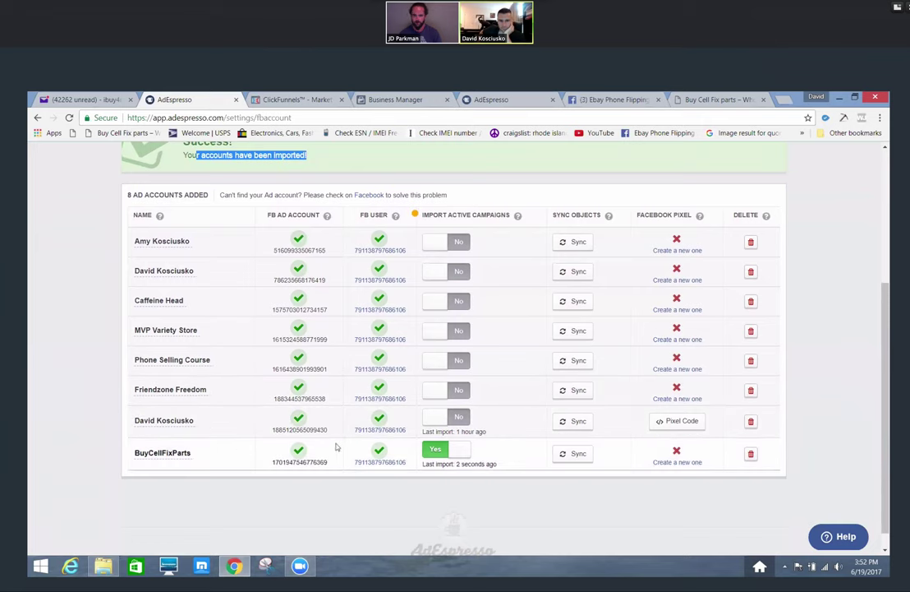
drag(498, 464, 406, 465)
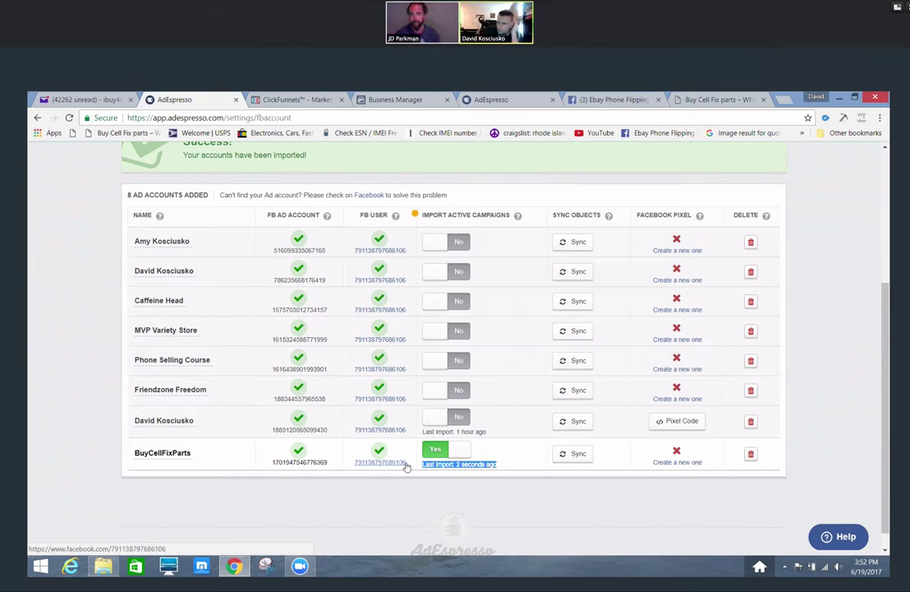
click(676, 462)
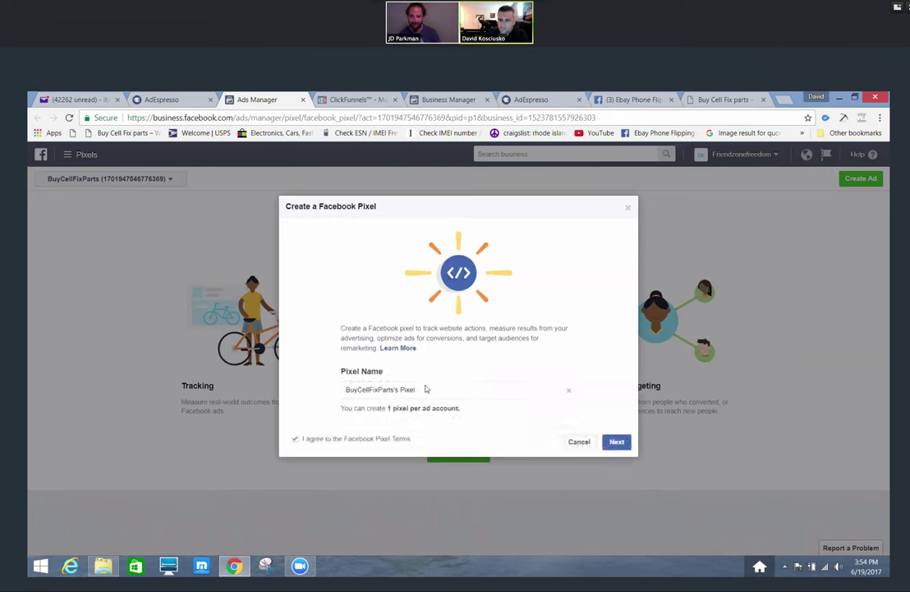
click(318, 390)
triple_click(437, 389)
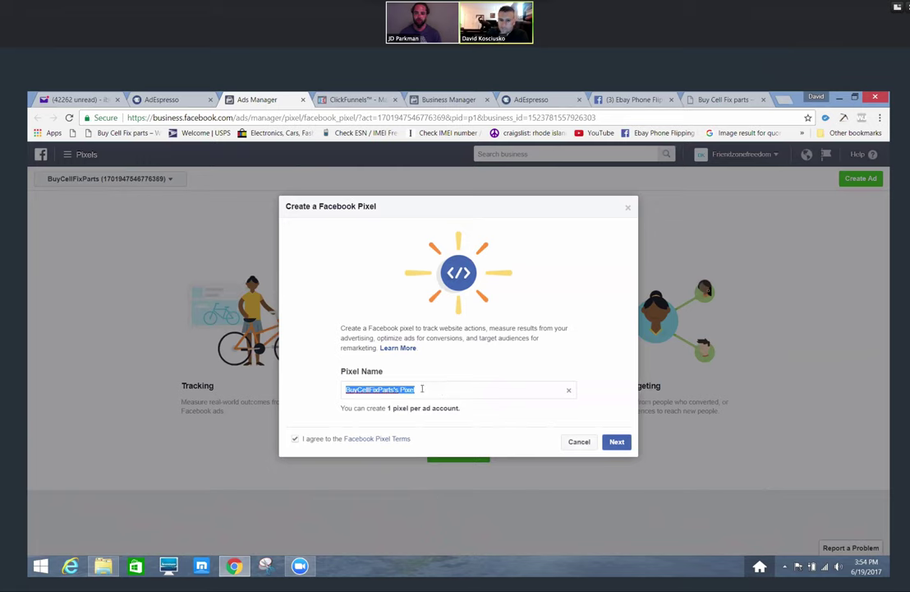
click(421, 390)
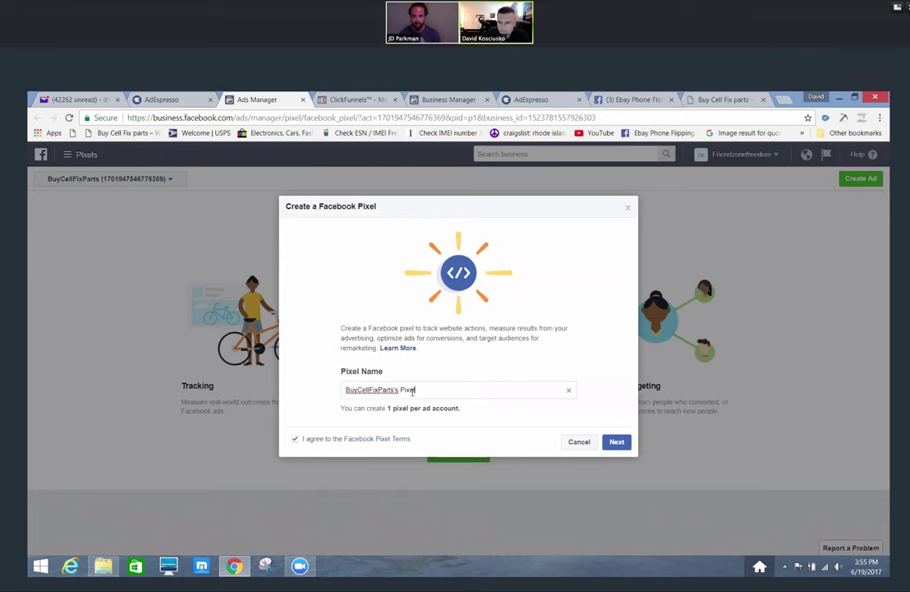
click(615, 441)
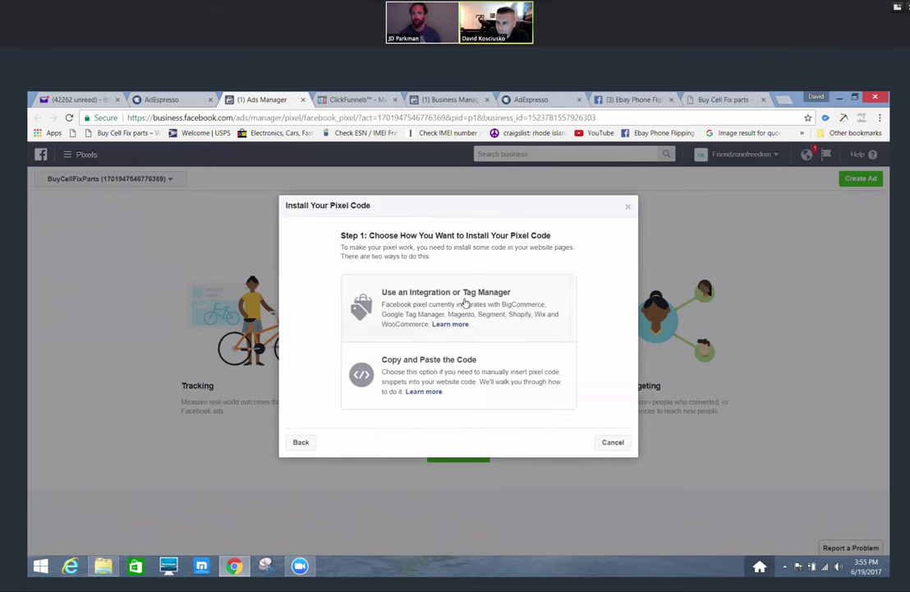
Choose to install the pixel by copying and pasting the code, and copy the entire pixel base code to the clipboard.
click(438, 373)
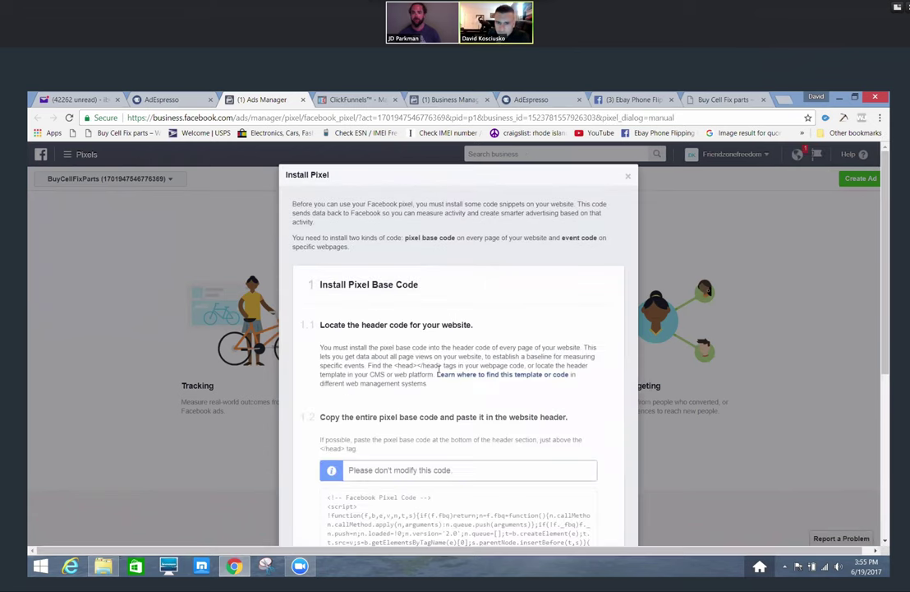
scroll(438, 369, down, 5)
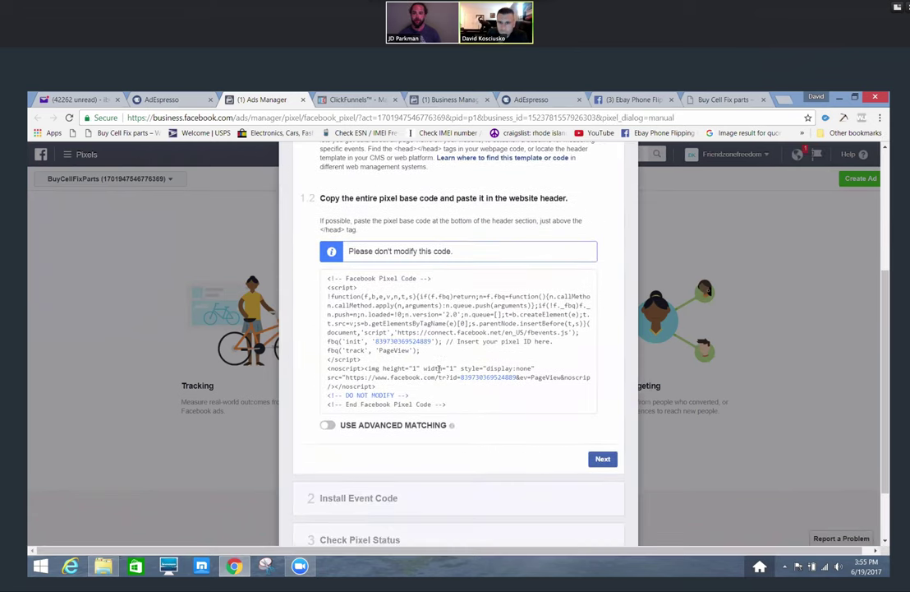
scroll(453, 302, up, 1)
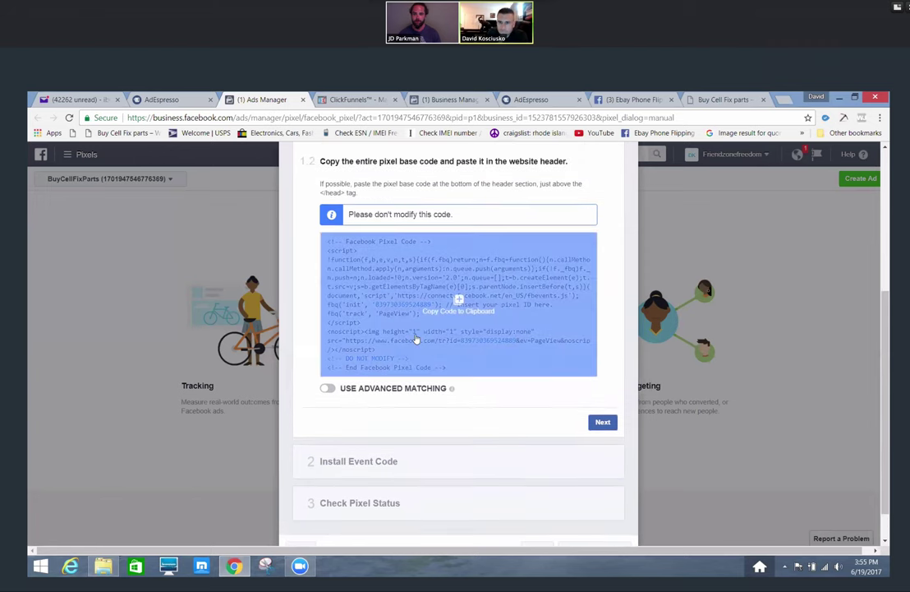
click(458, 302)
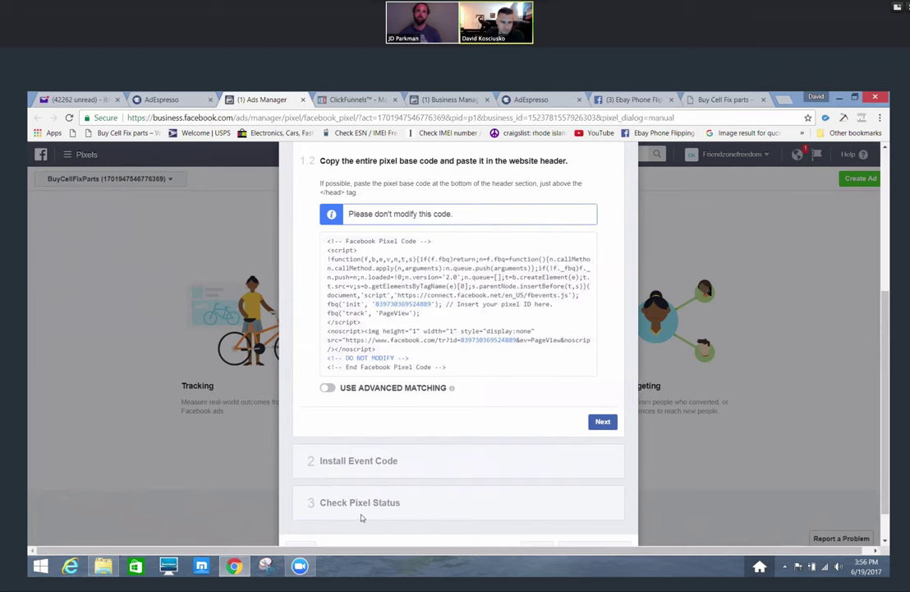
Open WordPad from the Windows Accessories group in the list of installed apps.
key(super)
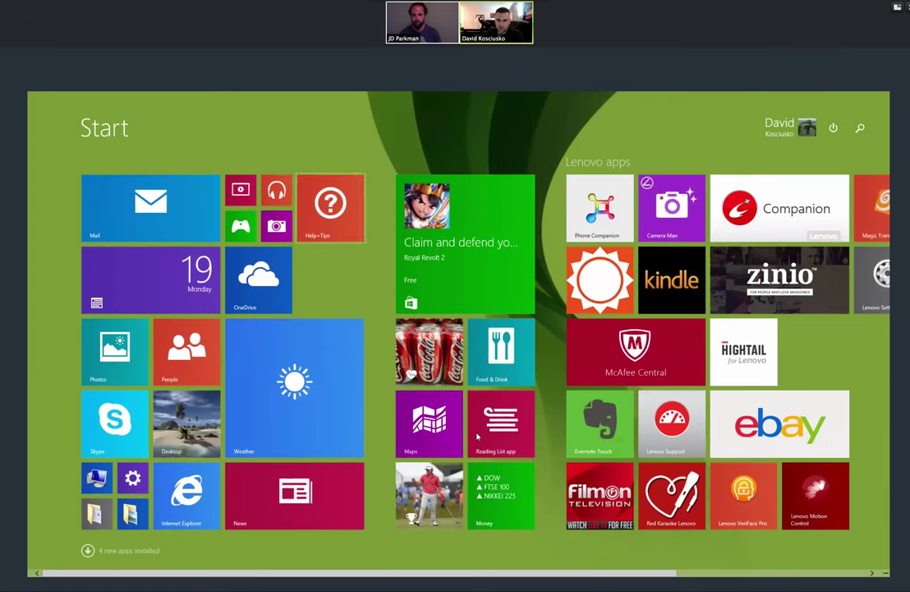
scroll(477, 436, down, 3)
scroll(477, 436, up, 3)
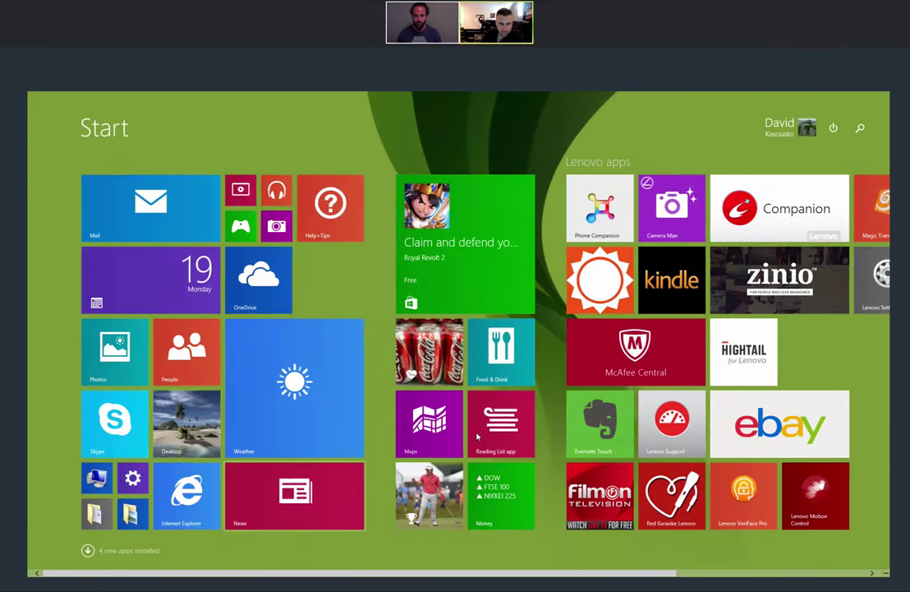
key(Down)
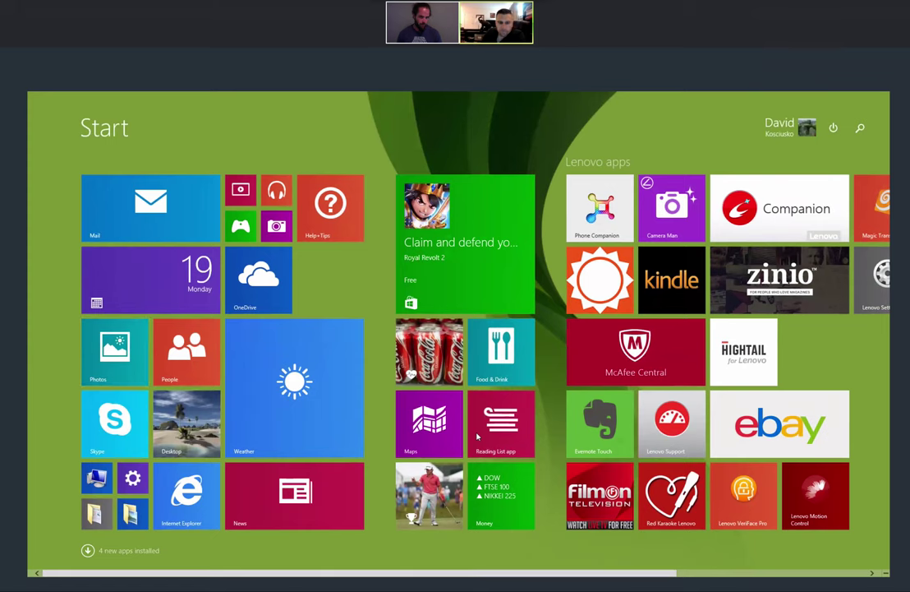
key(ctrl+Tab)
scroll(477, 436, down, 5)
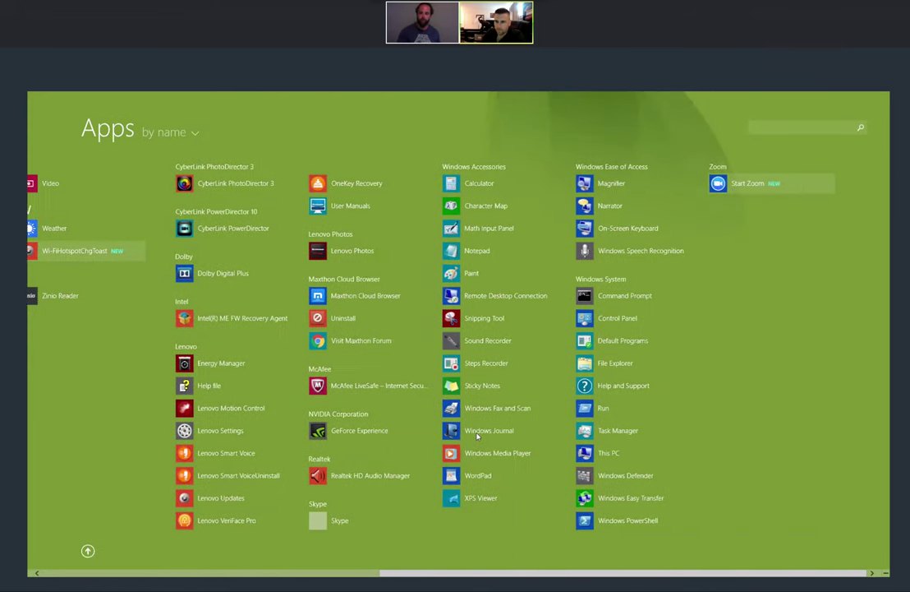
key(Down)
key(Down)
key(Down)
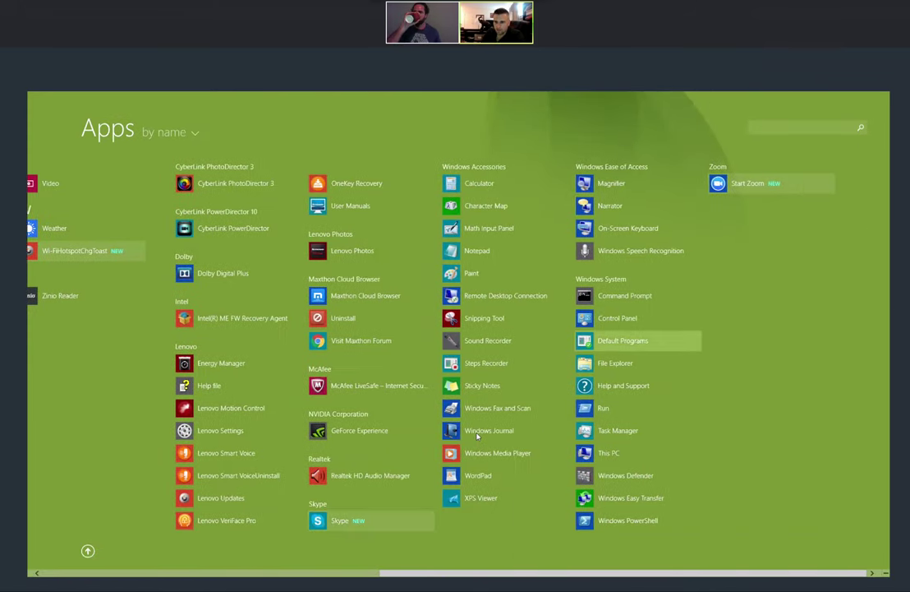
key(Down)
key(Down)
key(Down)
key(Down)
key(Down)
key(Down)
key(Down)
key(Down)
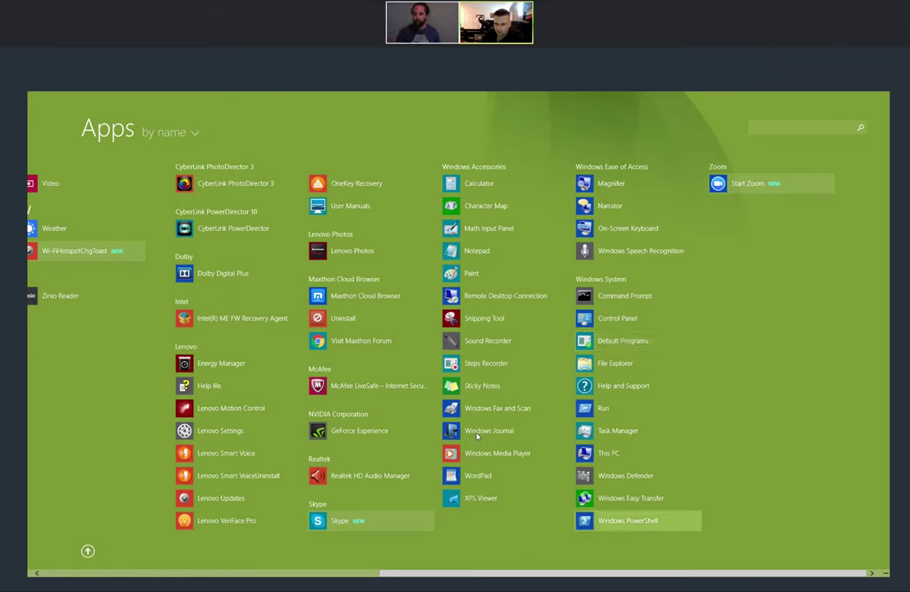
key(Up)
key(Up)
key(Up)
key(Up)
key(Up)
key(Up)
key(Left)
key(Up)
key(Up)
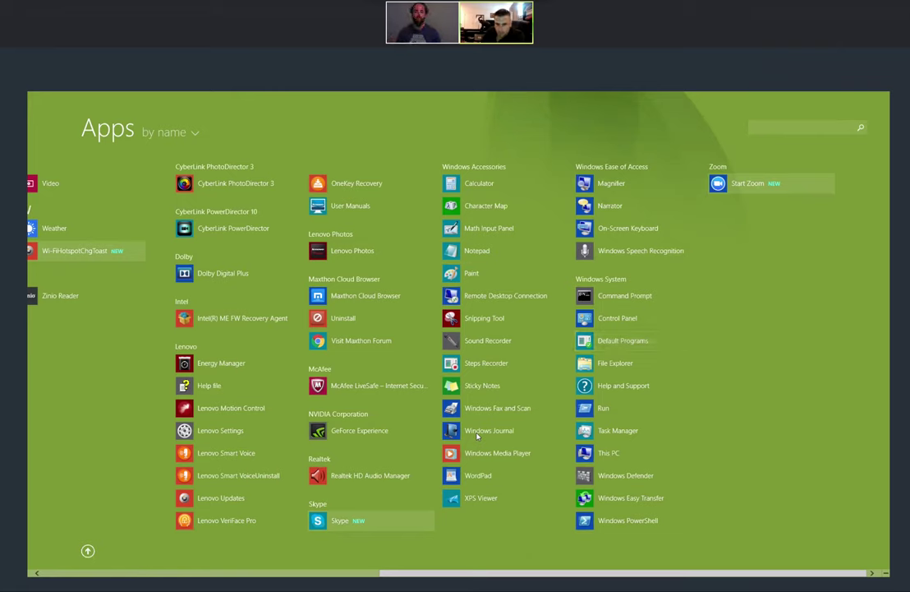
key(Down)
key(Down)
key(Down)
key(Down)
key(Down)
key(Down)
key(Down)
key(Down)
key(Down)
key(Down)
key(Down)
key(Up)
key(Return)
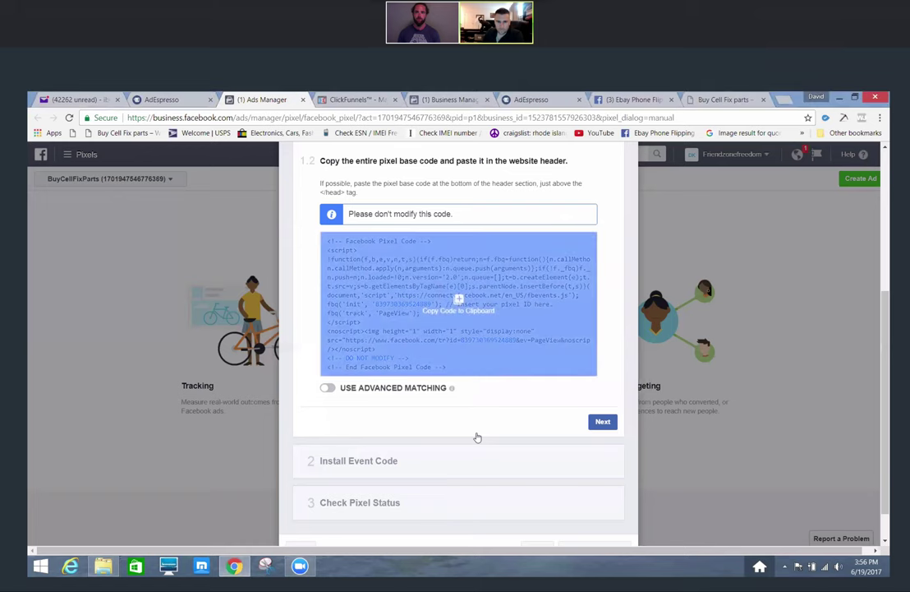
Copy the entire pixel base code again and paste it into the blank WordPad document.
key(ctrl+c)
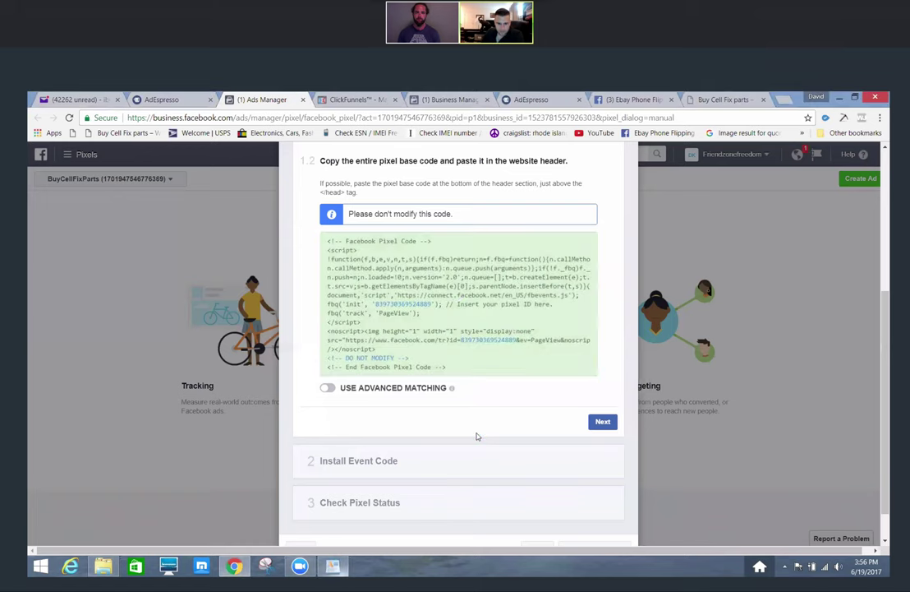
key(alt+Tab)
key(shift+F10)
key(Return)
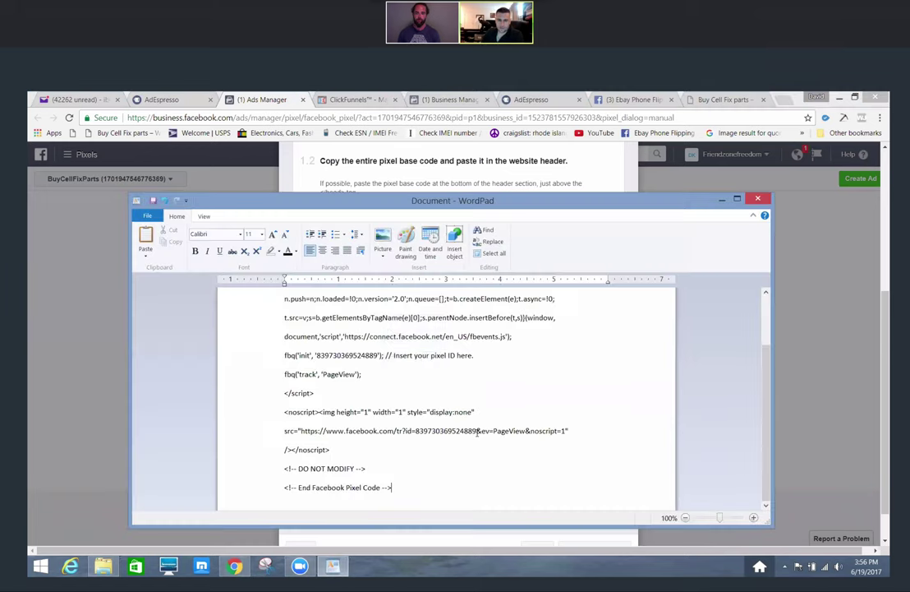
scroll(477, 433, up, 2)
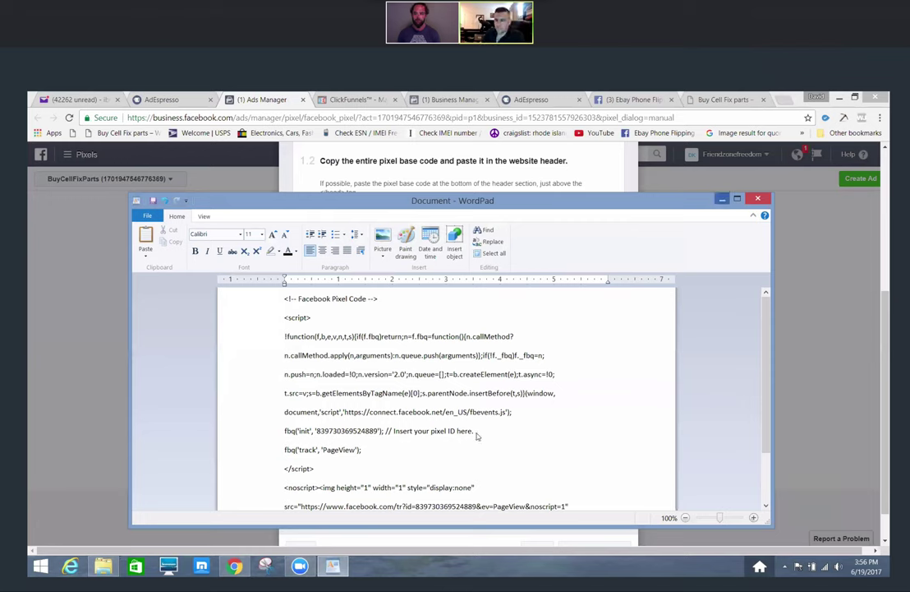
Save the document in Documents as a Rich Text Format file named "buycellfixpartsFBpixel" and close WordPad.
key(alt+f)
key(Down)
key(Down)
key(Down)
key(Right)
key(Return)
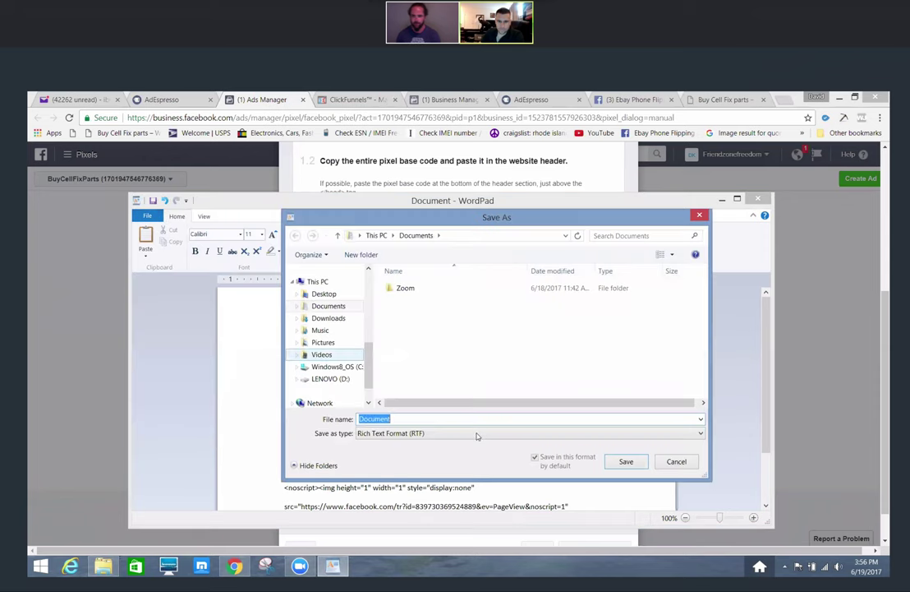
text(buycellfixparts)
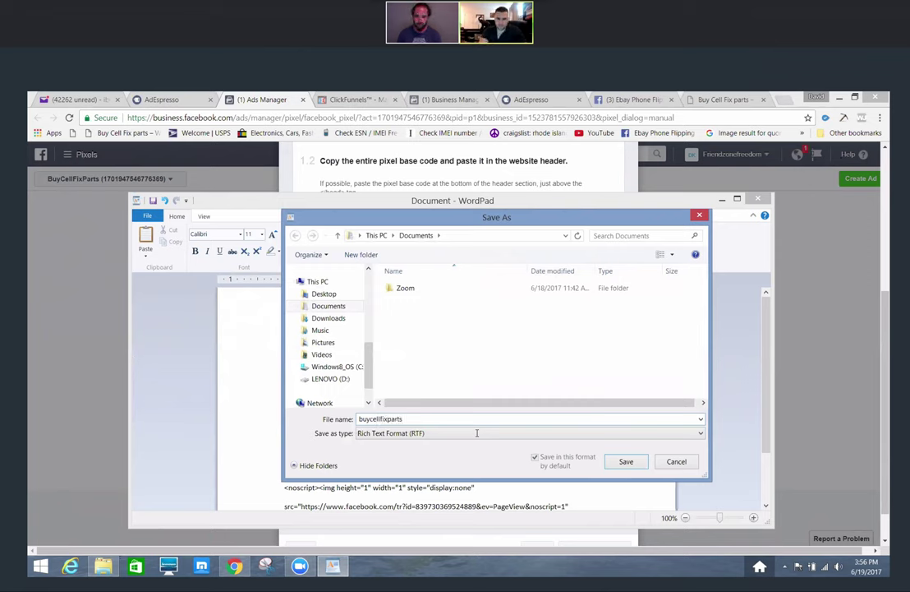
text(FB)
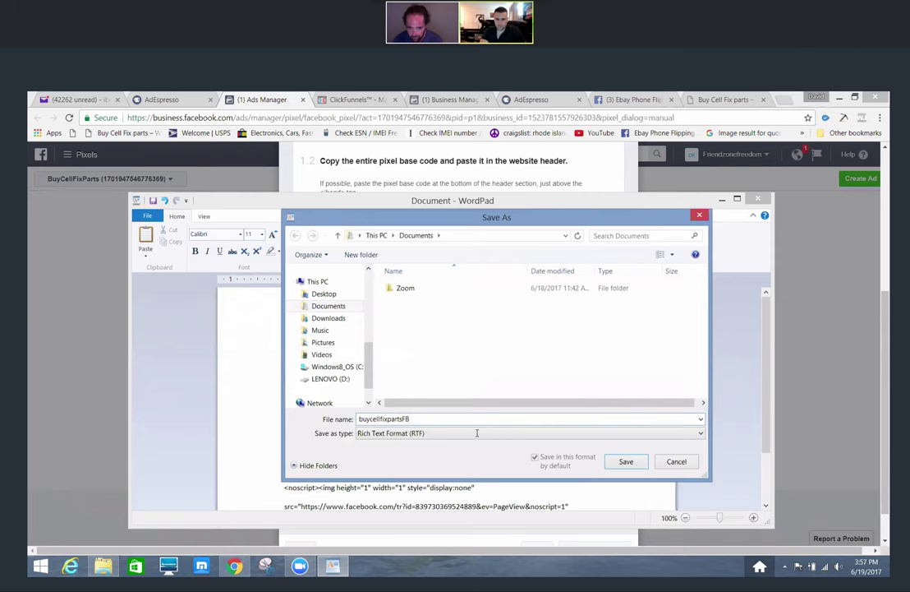
text(pixel)
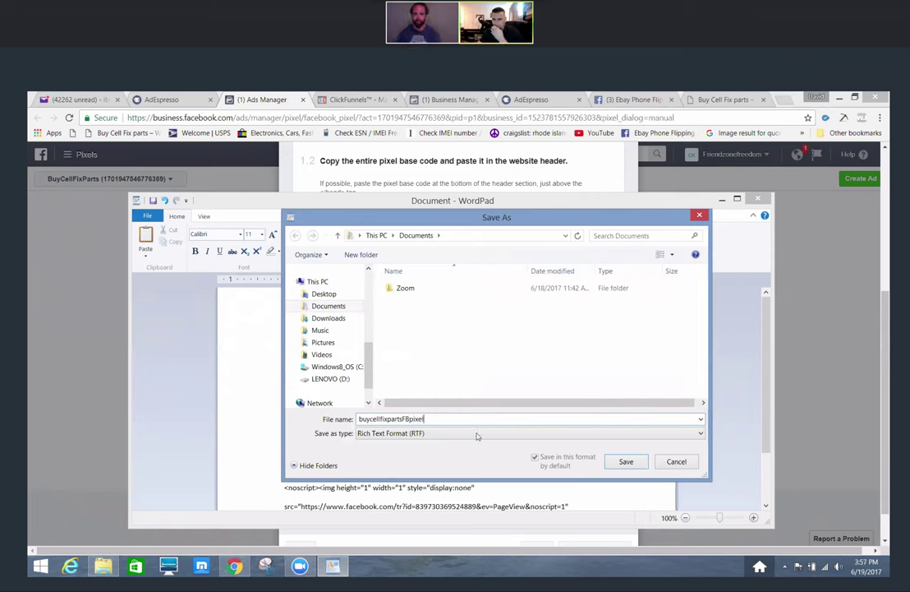
key(Return)
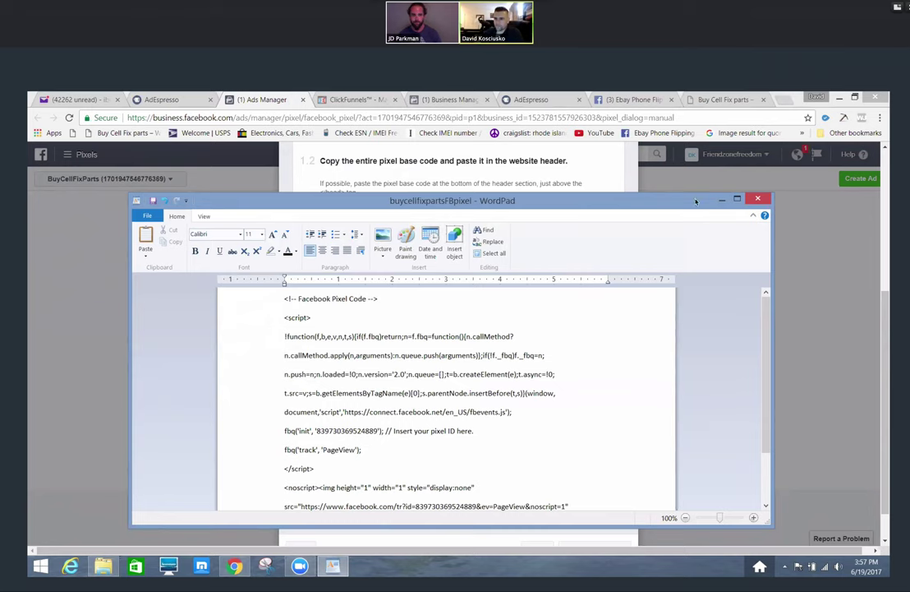
click(759, 200)
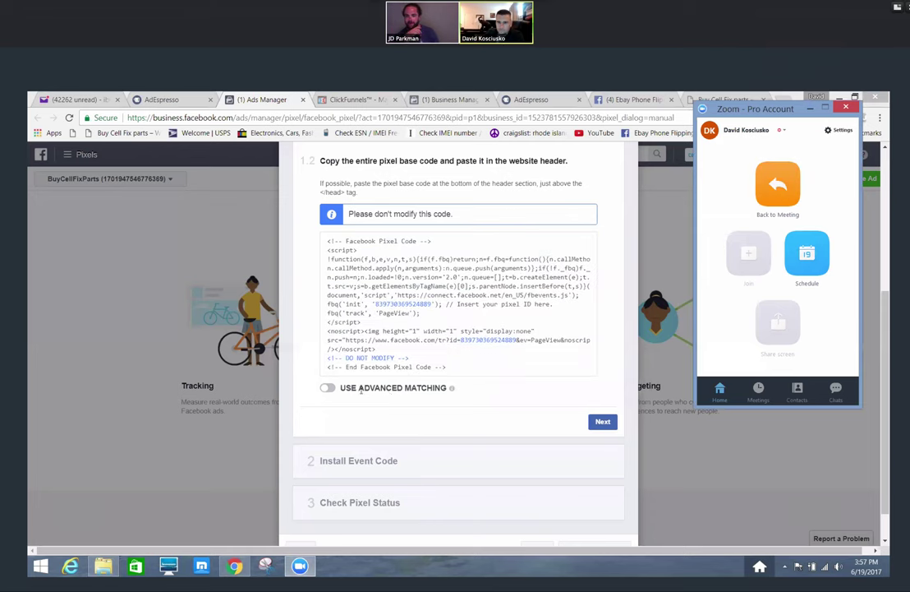
click(327, 390)
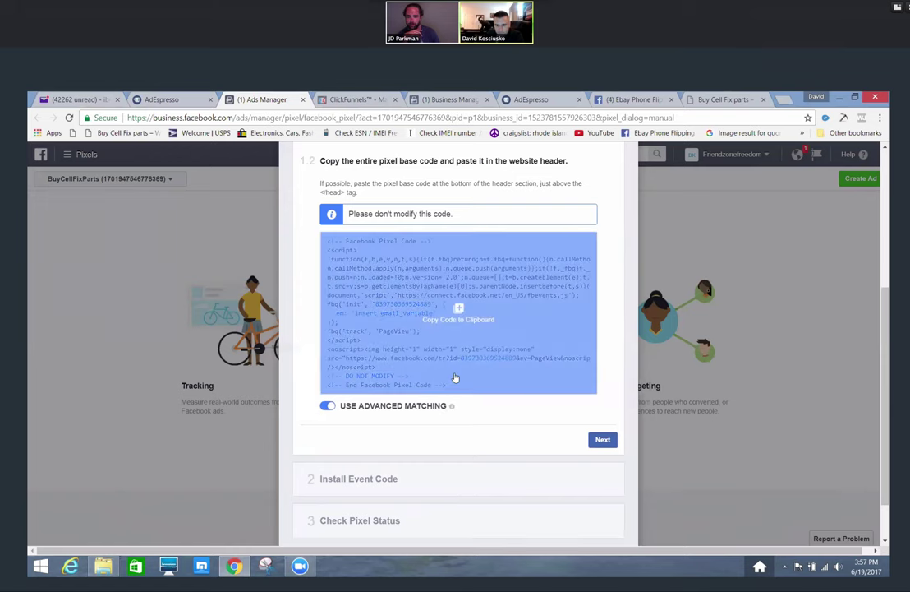
scroll(456, 377, down, 1)
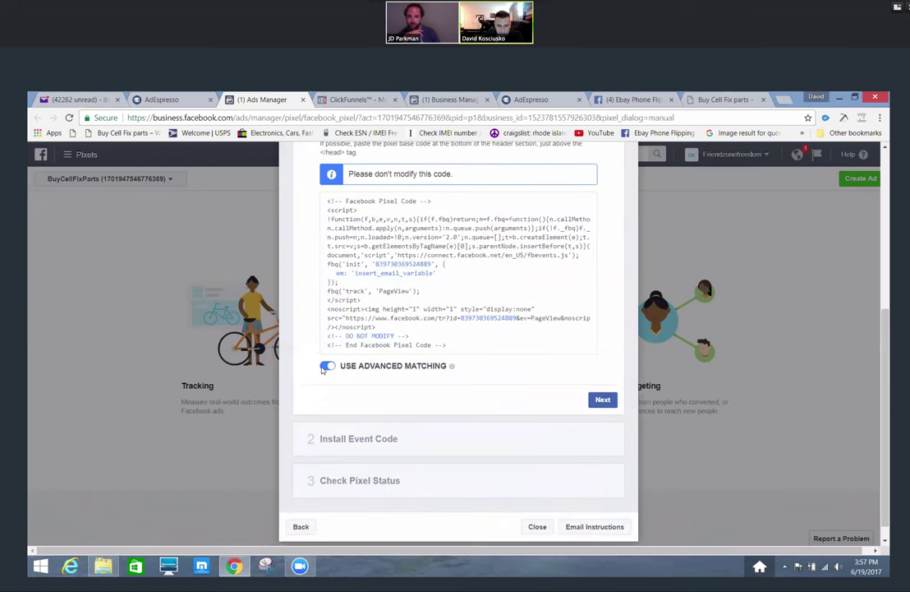
click(328, 365)
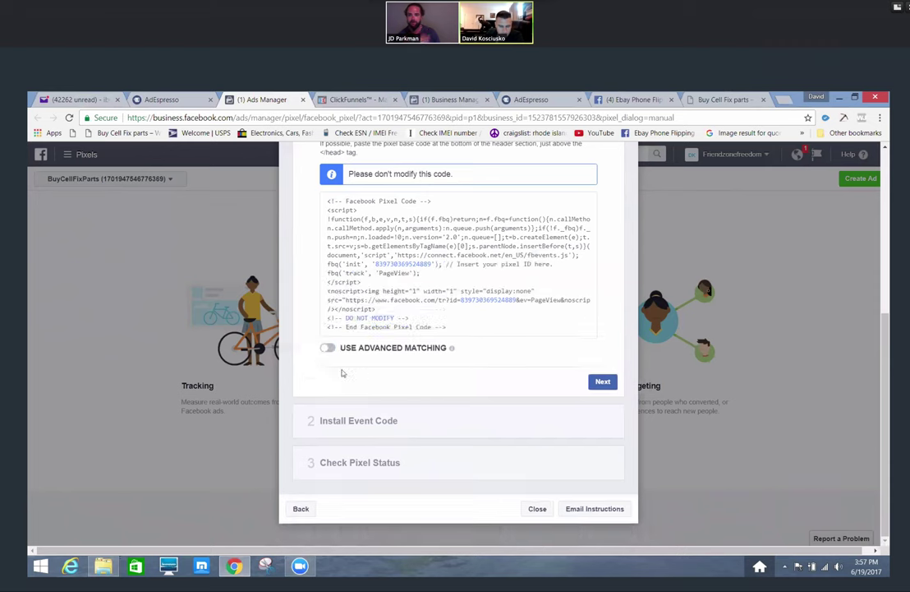
Continue to the Install Event Code stage and expand the Lead event's code among the recommended events.
click(602, 382)
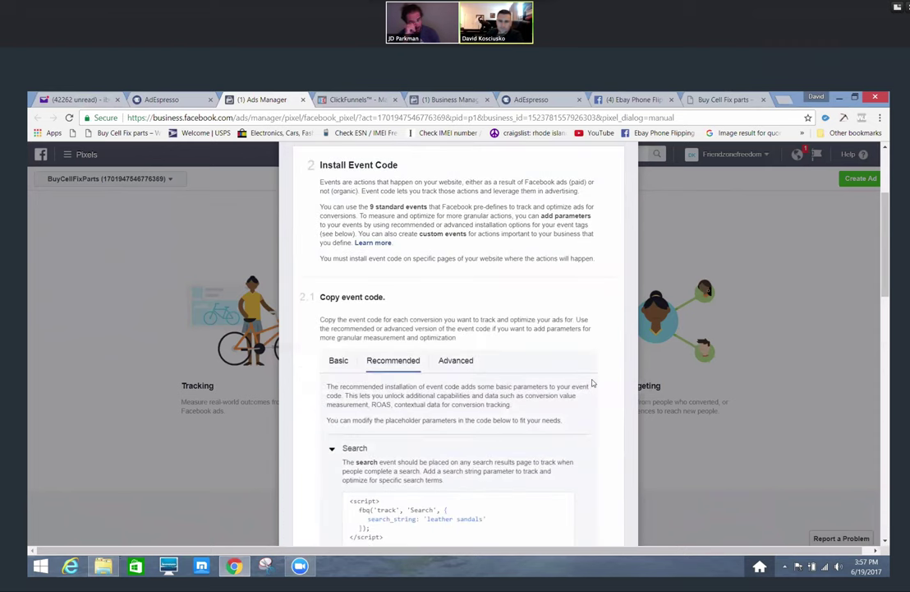
scroll(592, 383, down, 1)
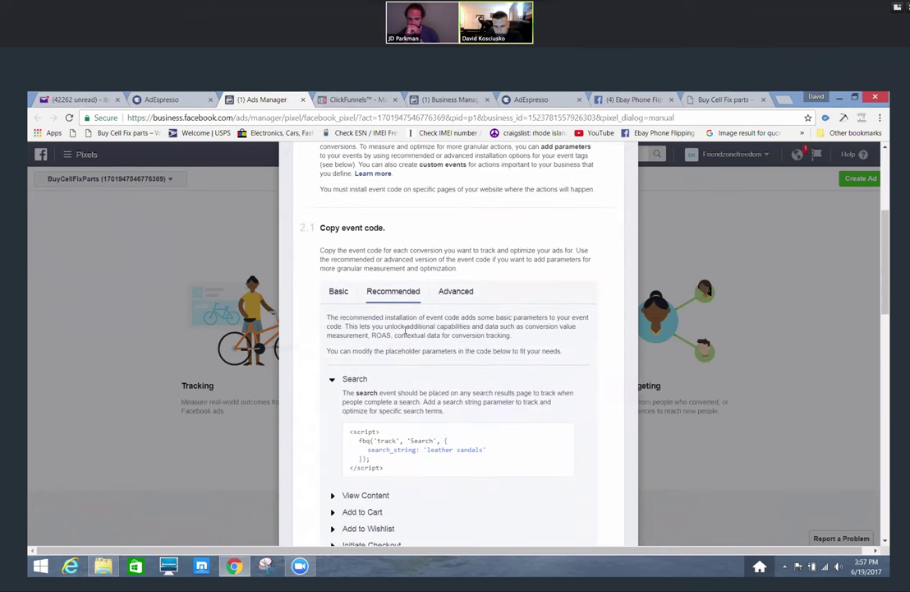
scroll(405, 332, down, 1)
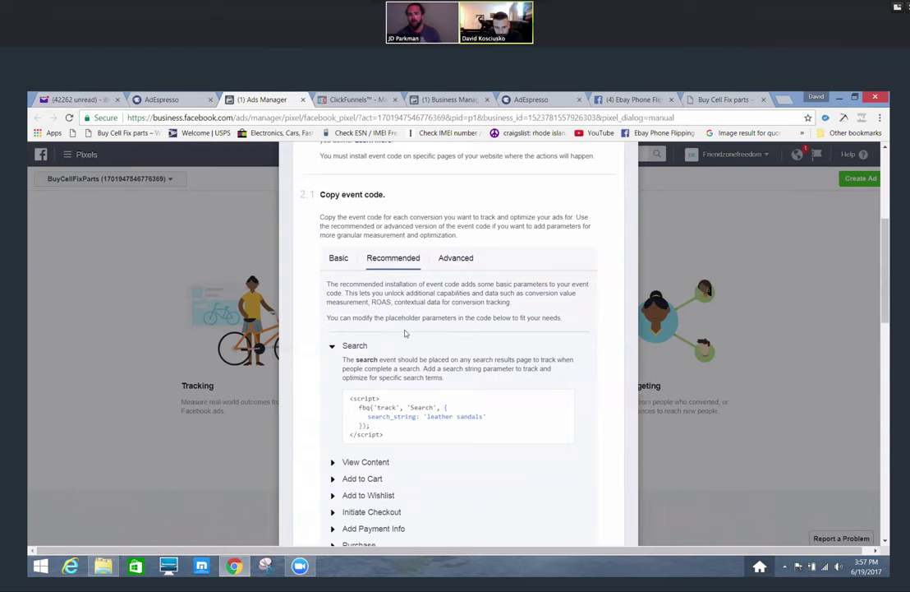
scroll(405, 333, down, 2)
mouse_move(417, 377)
click(345, 502)
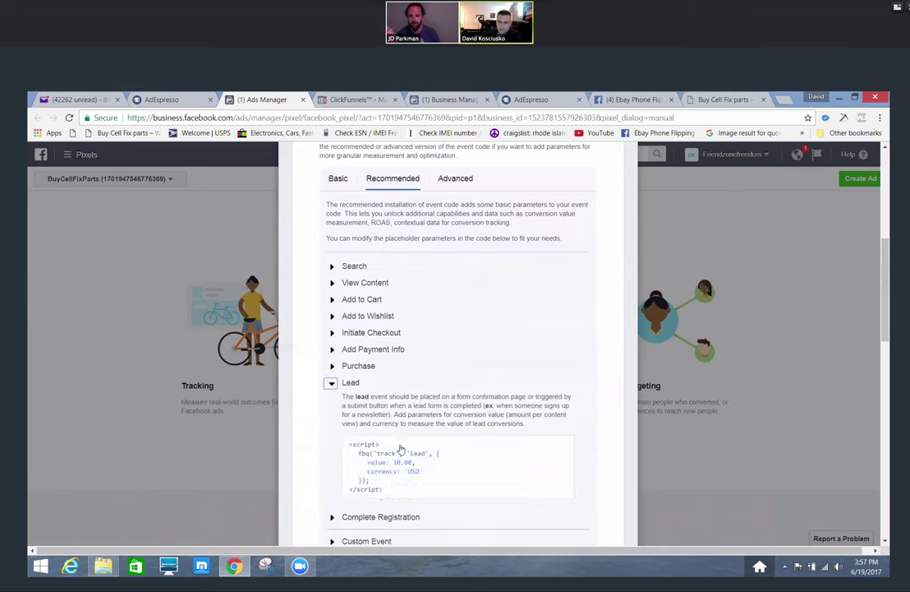
scroll(405, 447, down, 1)
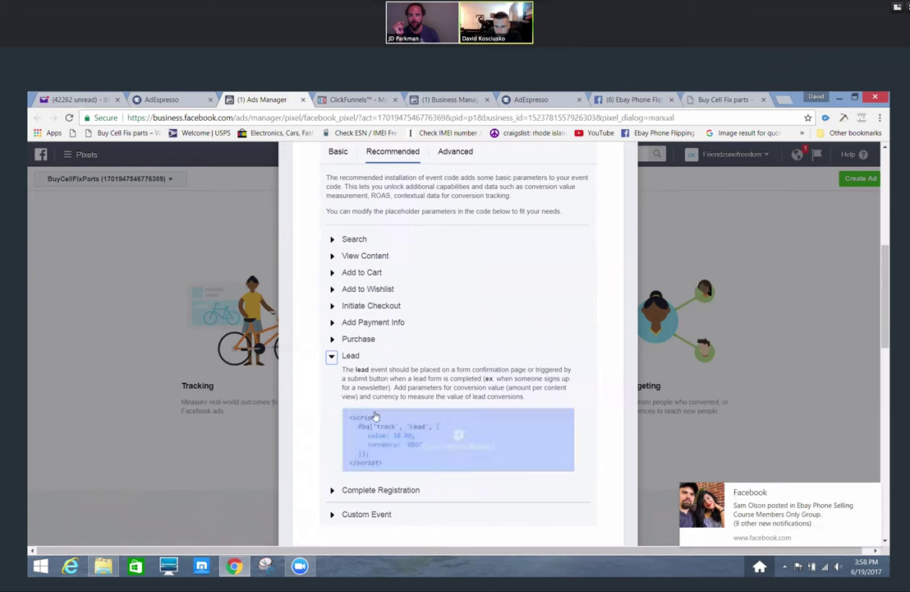
Go back to the Install Pixel Base Code stage and review the base code and where it goes in the website header.
scroll(433, 272, up, 6)
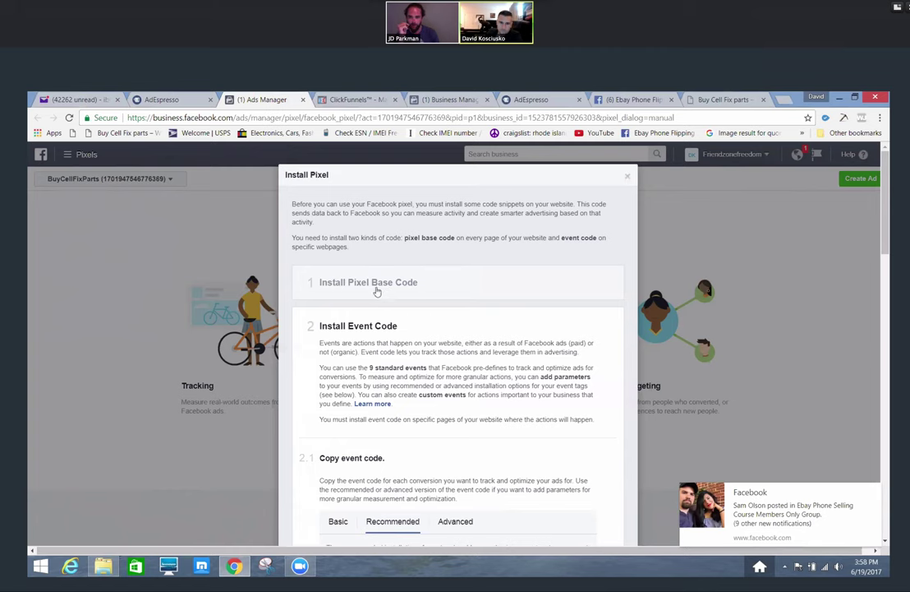
click(418, 282)
scroll(417, 353, down, 4)
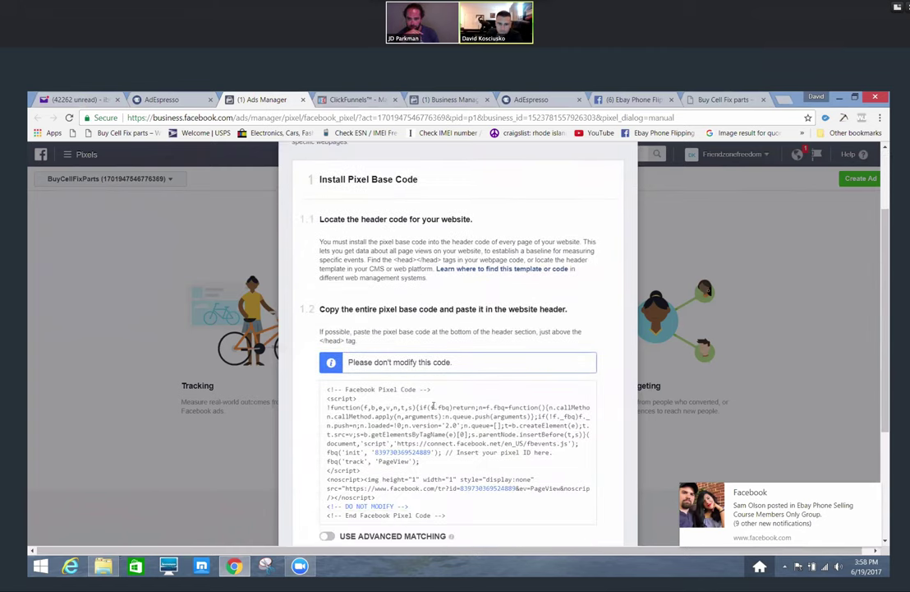
scroll(417, 397, down, 1)
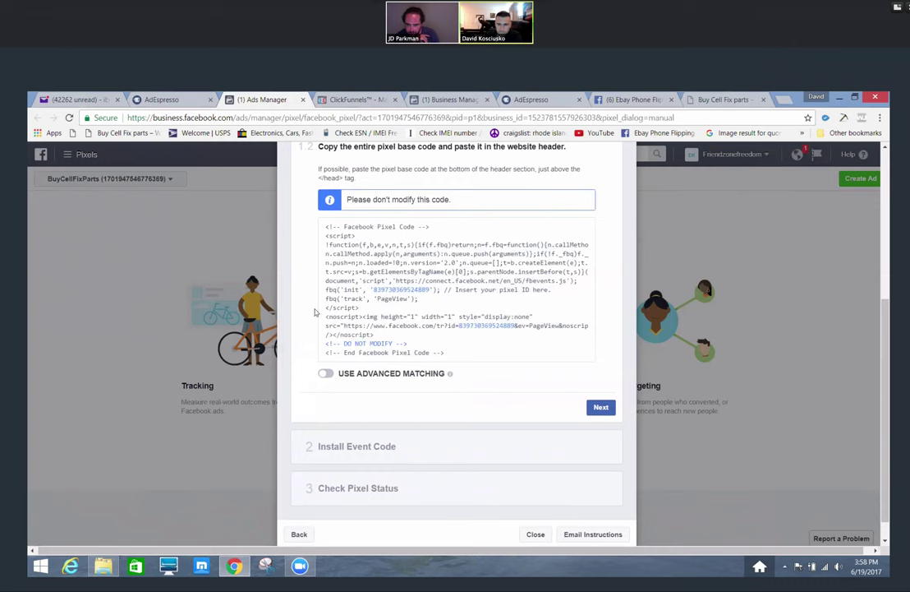
click(314, 312)
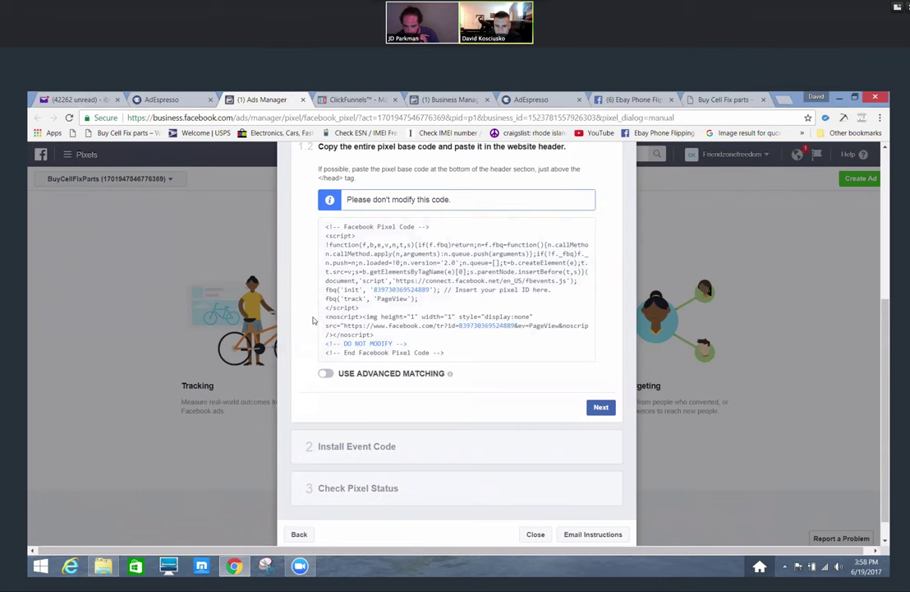
click(320, 316)
click(444, 325)
scroll(446, 322, down, 1)
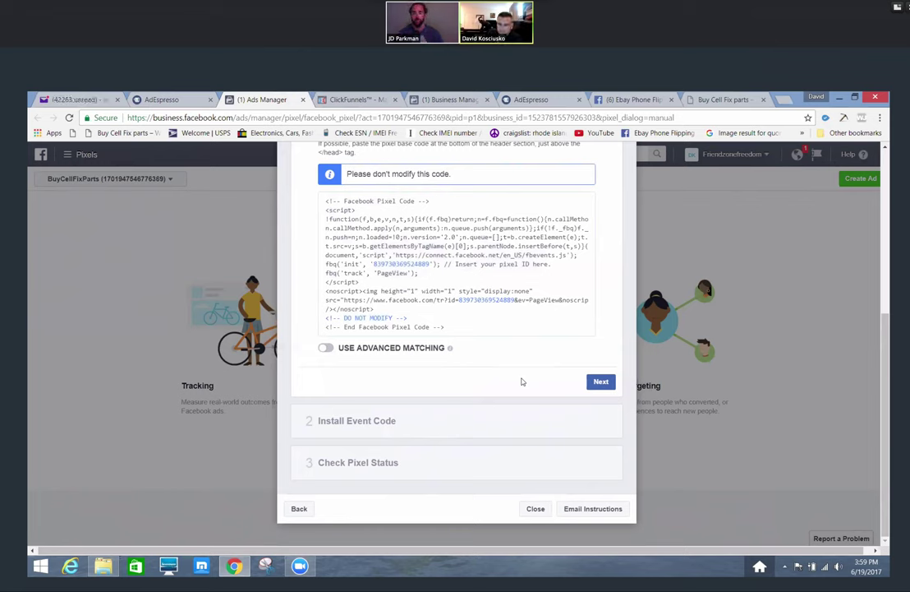
click(488, 331)
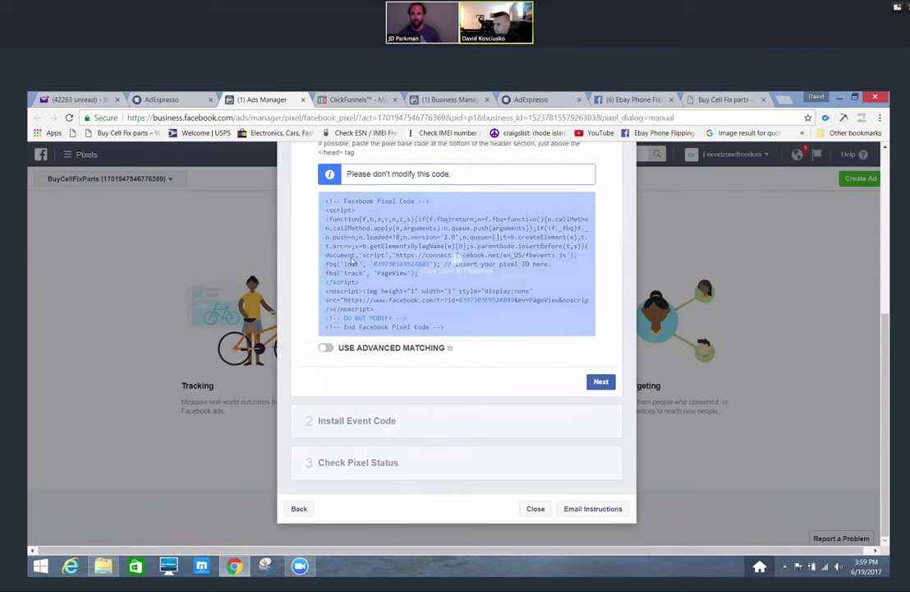
Return to the Install Event Code stage and examine the inline-action example and the Lead event's code.
click(600, 382)
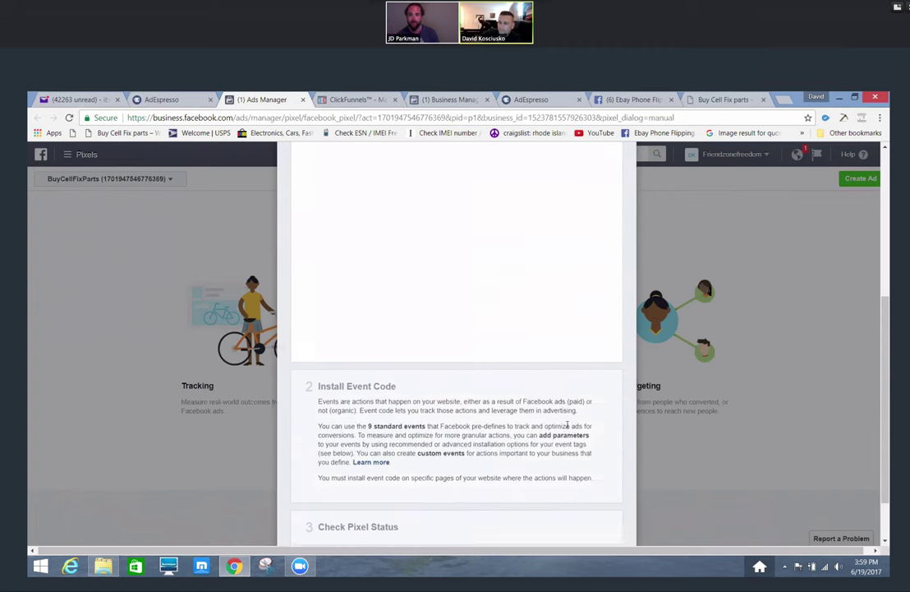
scroll(484, 388, down, 12)
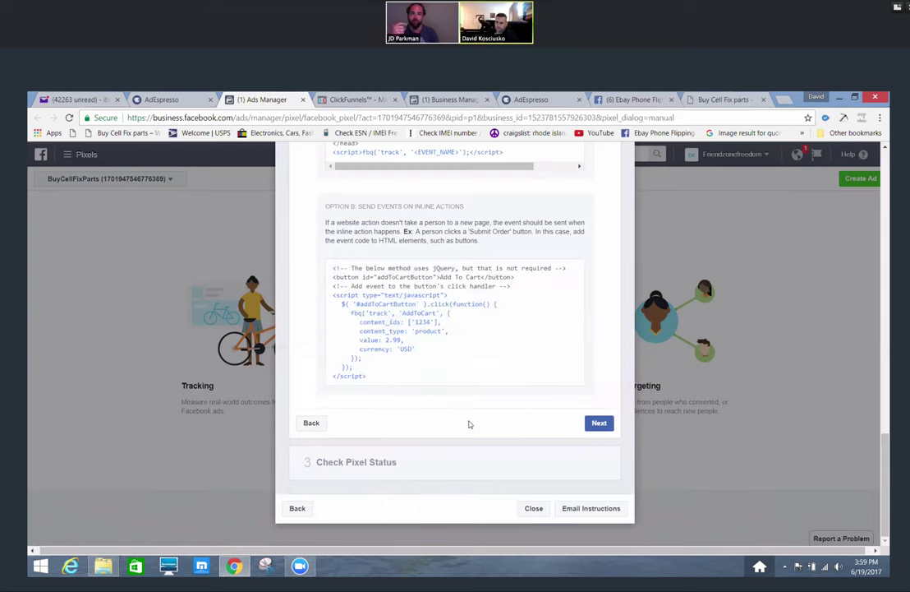
mouse_move(439, 335)
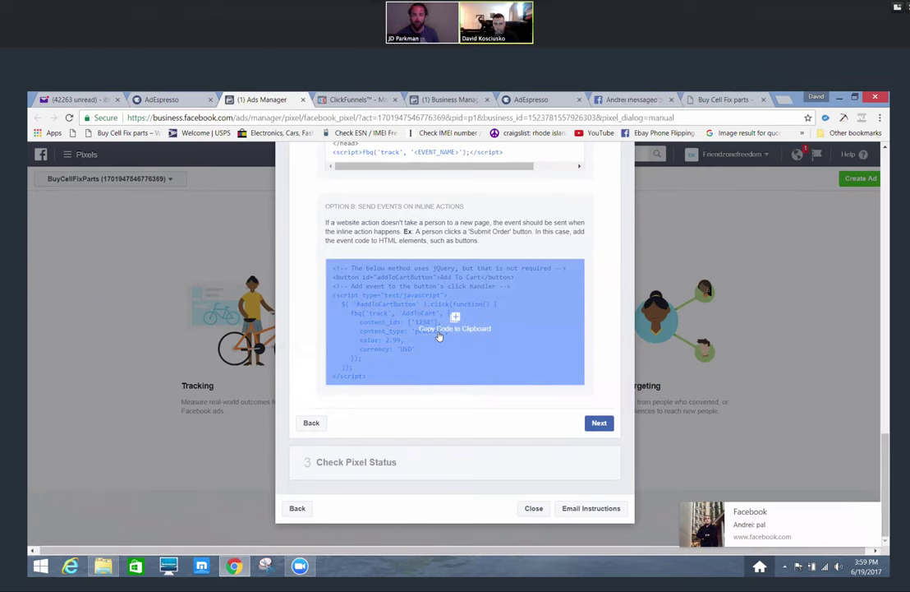
scroll(440, 336, up, 10)
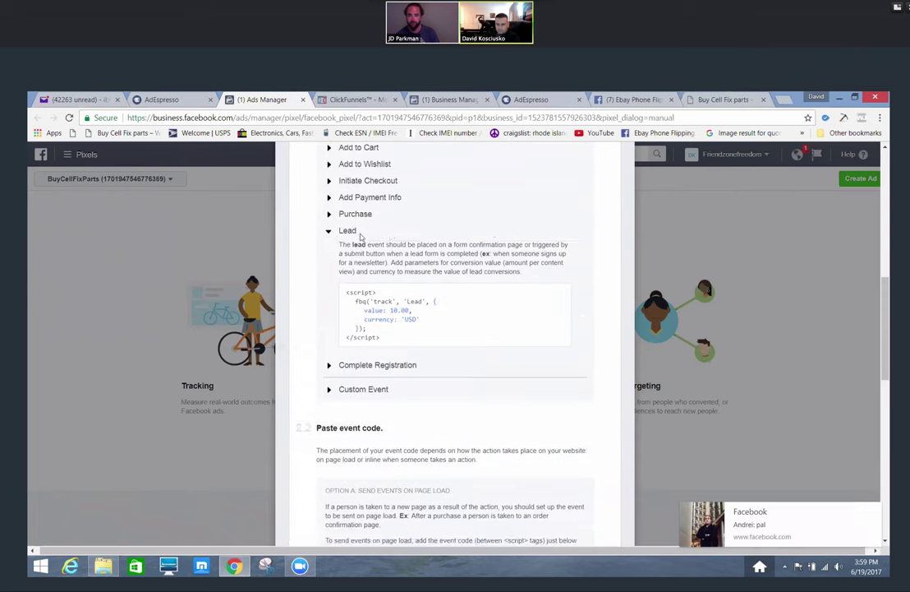
Go past the Lead event code and paste instructions to the Check Pixel Status stage, and close the pixel setup dialog.
scroll(394, 289, up, 1)
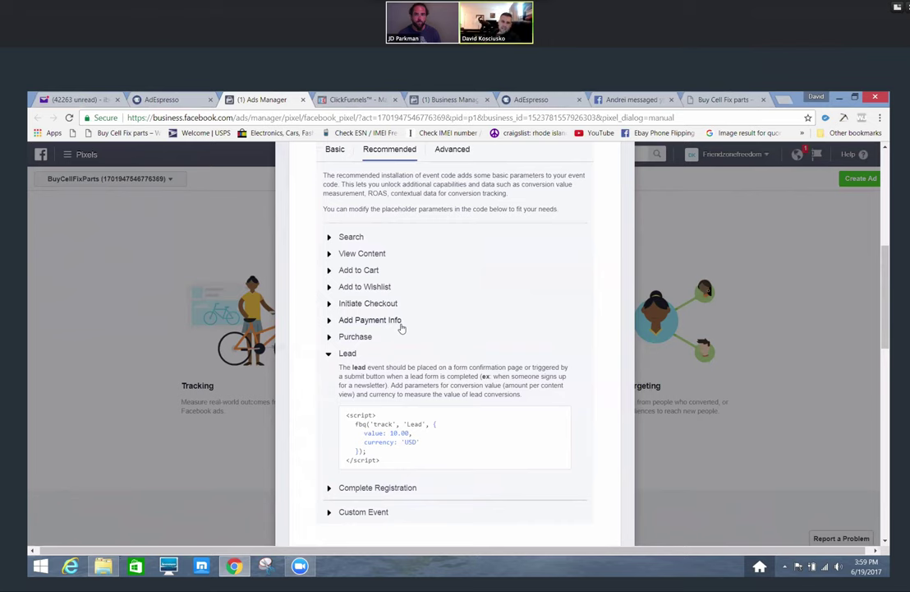
scroll(401, 353, down, 1)
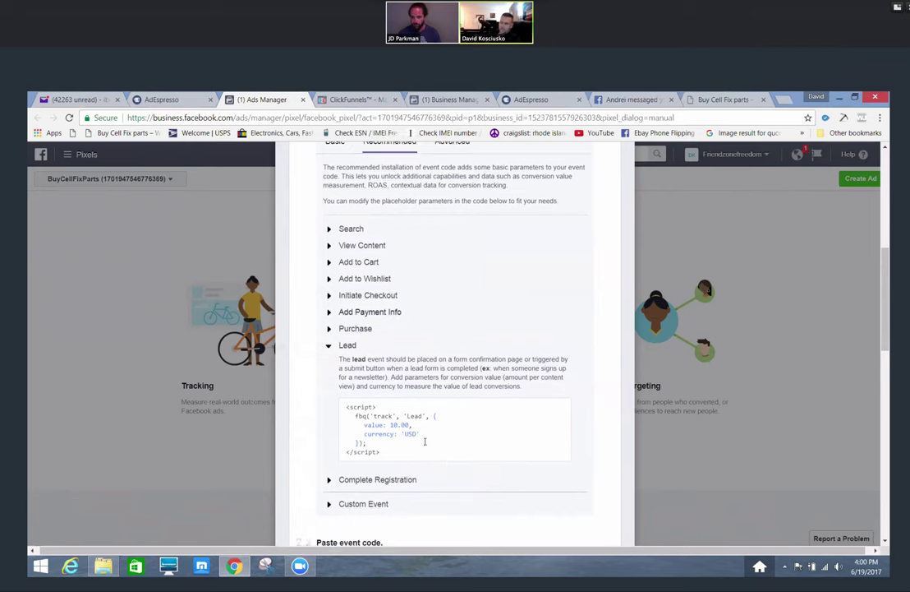
mouse_move(399, 417)
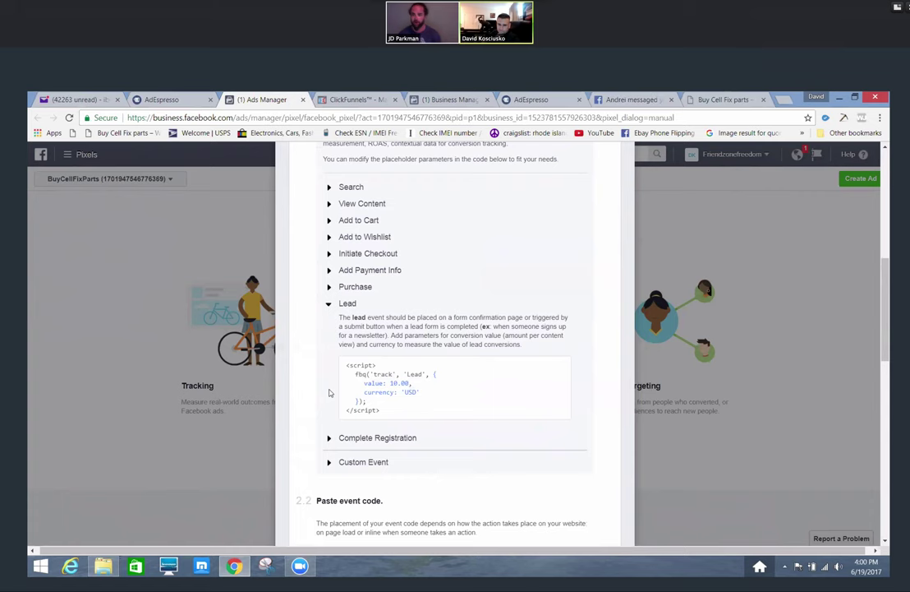
scroll(343, 415, down, 8)
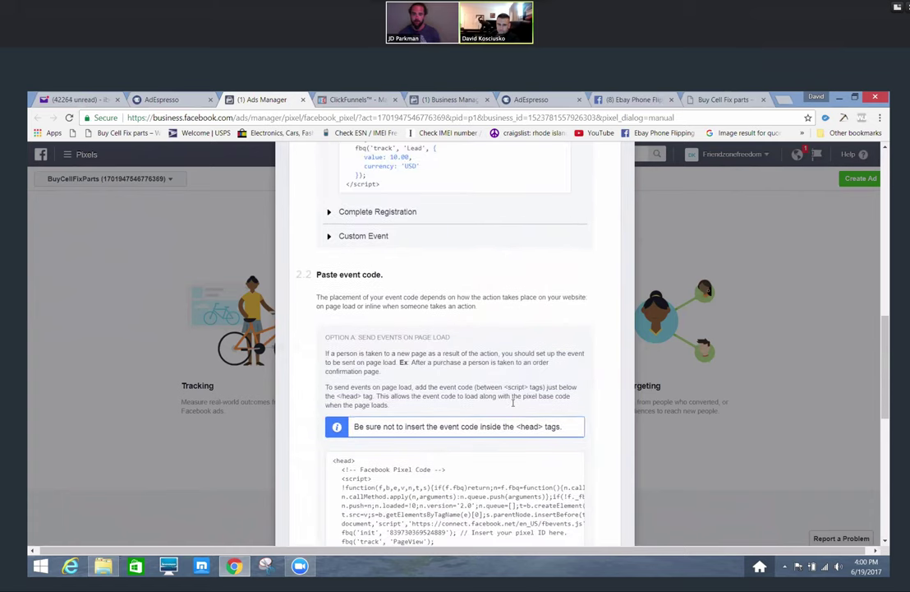
scroll(539, 417, down, 6)
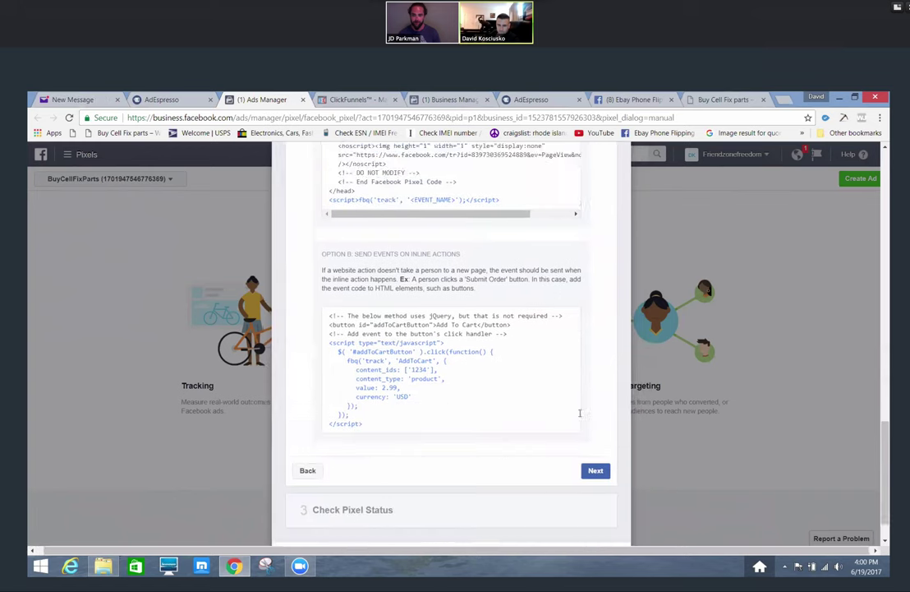
click(590, 441)
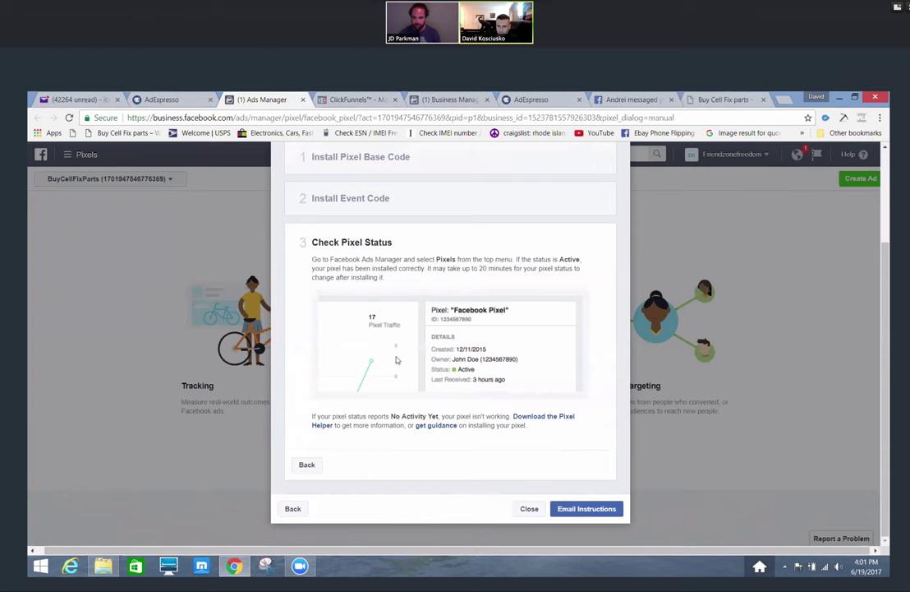
click(528, 509)
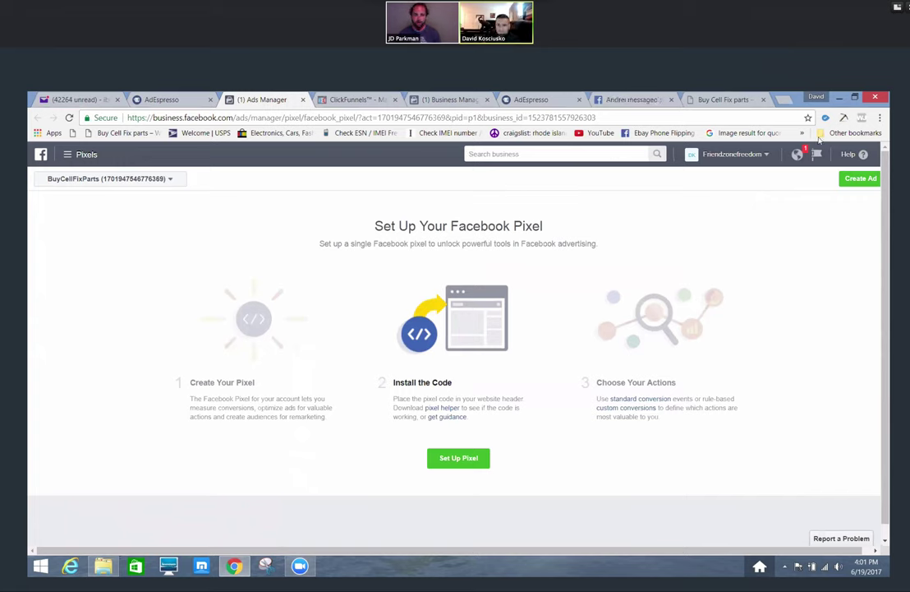
Search the web for "facebook pixel helper" in a new browser tab.
key(ctrl+t)
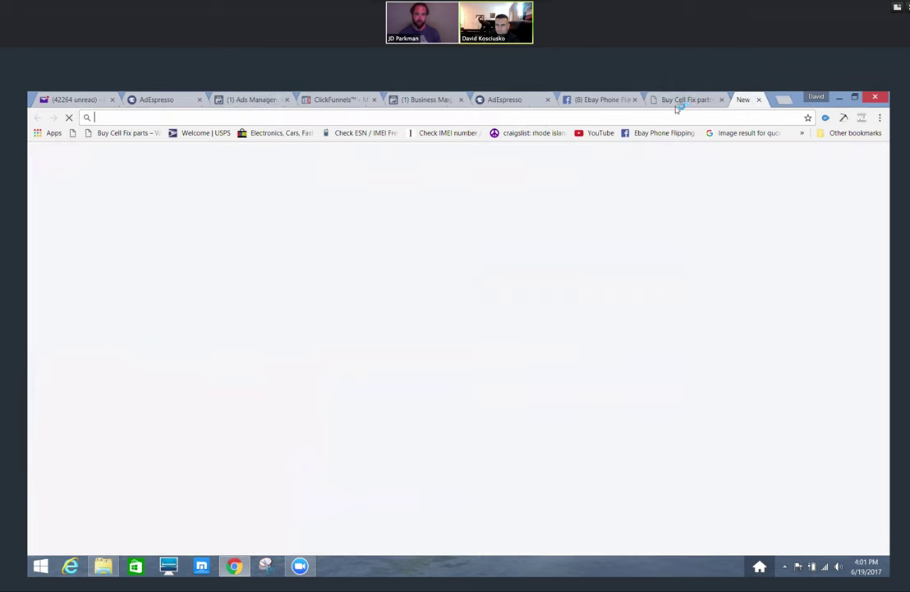
text(facebo)
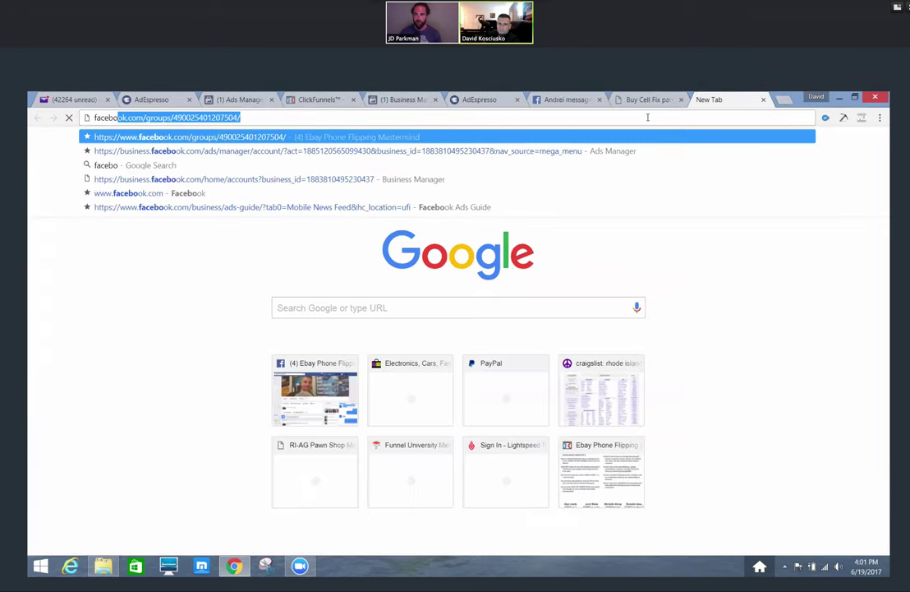
key(BackSpace)
text(ok)
key(BackSpace)
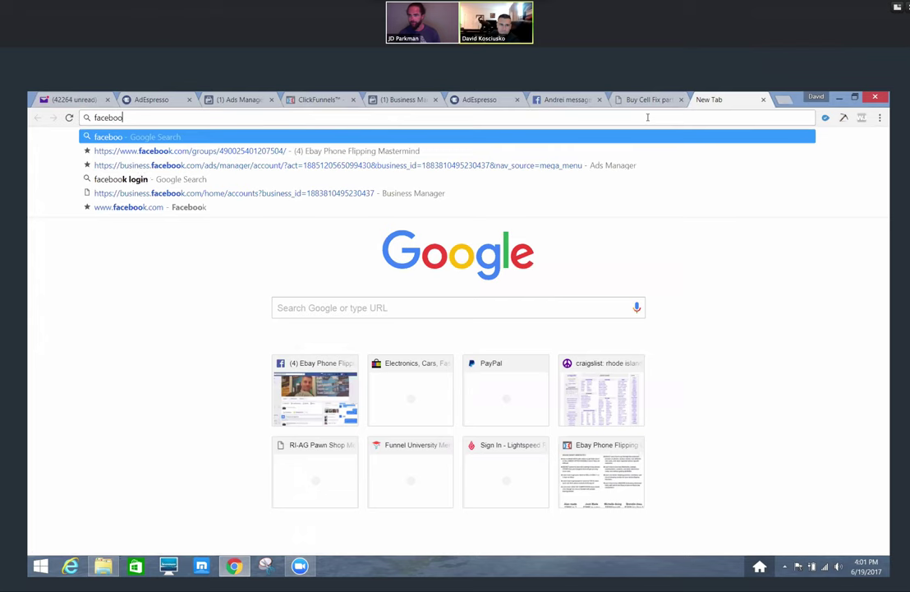
text(k )
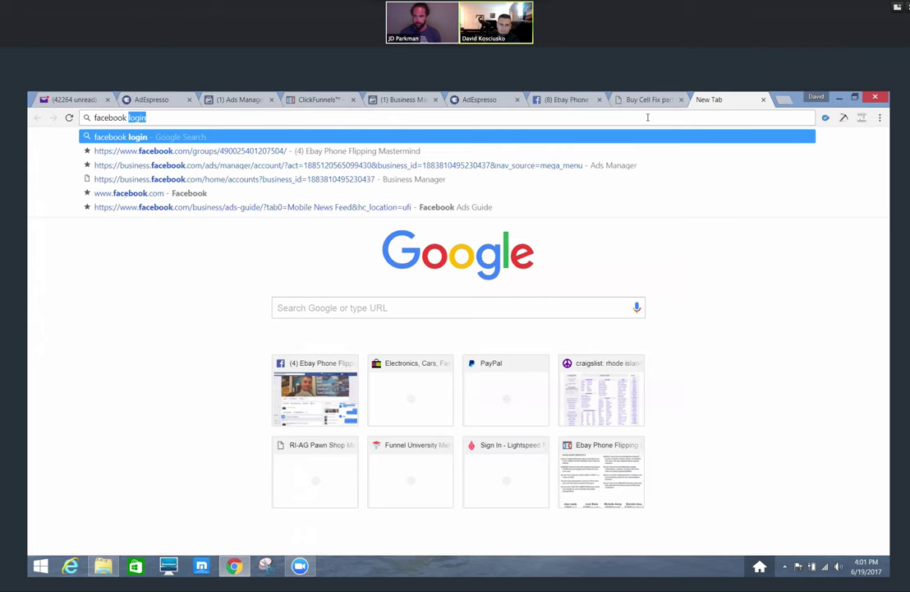
text(pixel help)
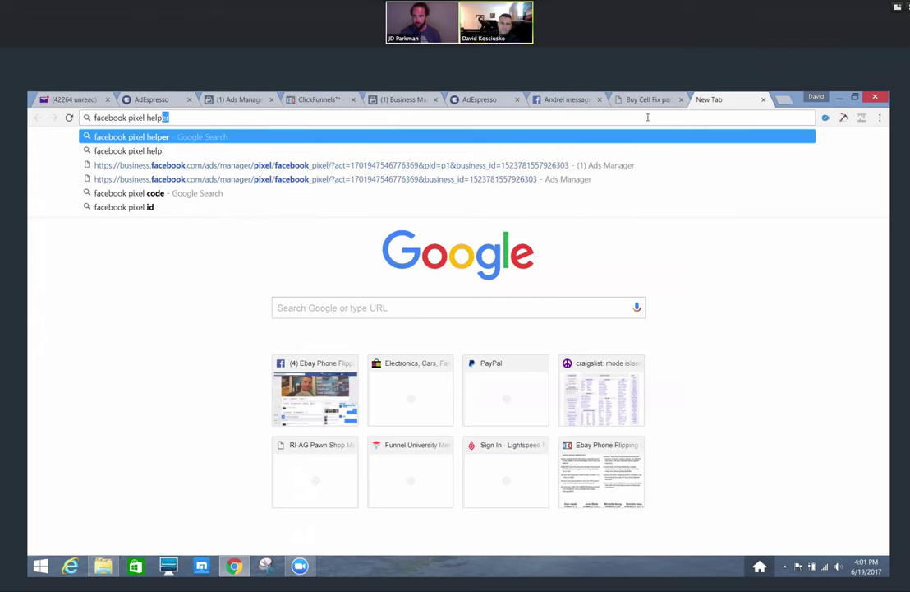
text(er)
key(Return)
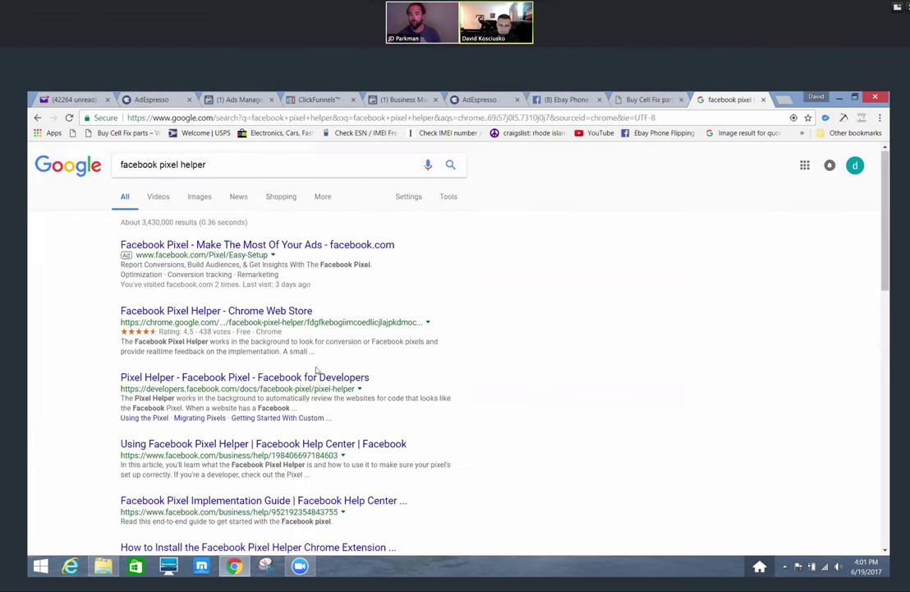
Open the Pixel Helper page on Facebook for Developers and follow its download to the Chrome Web Store listing to check the extension's status.
click(198, 378)
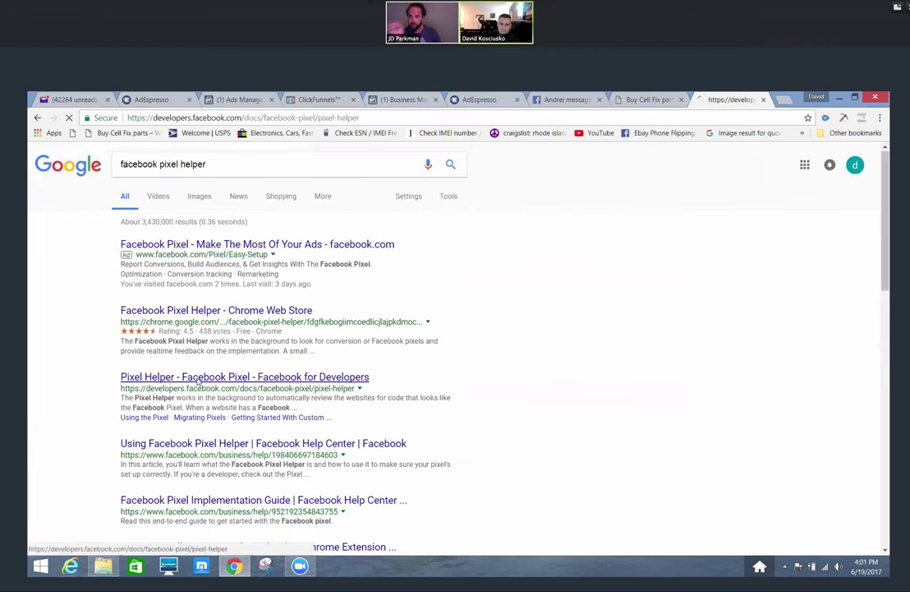
click(357, 386)
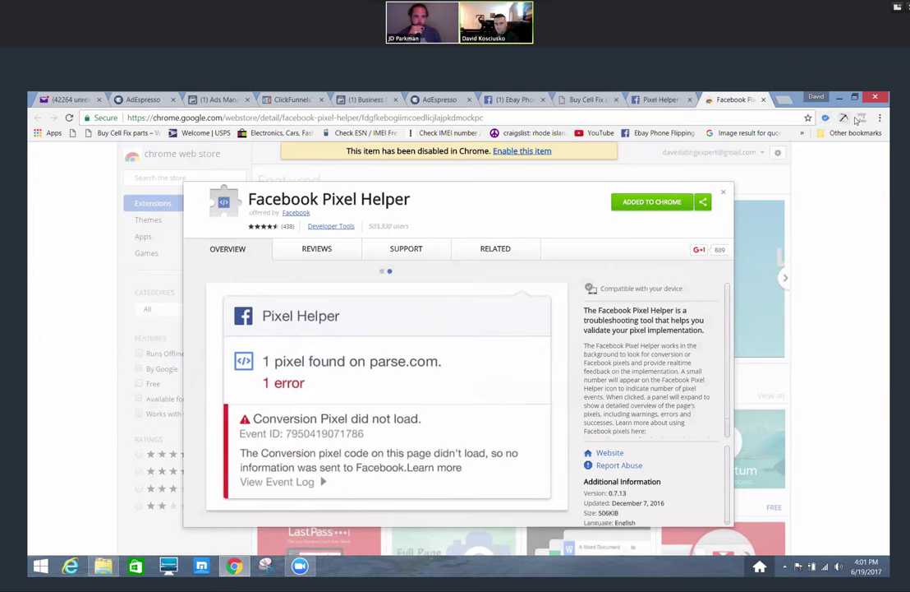
click(879, 119)
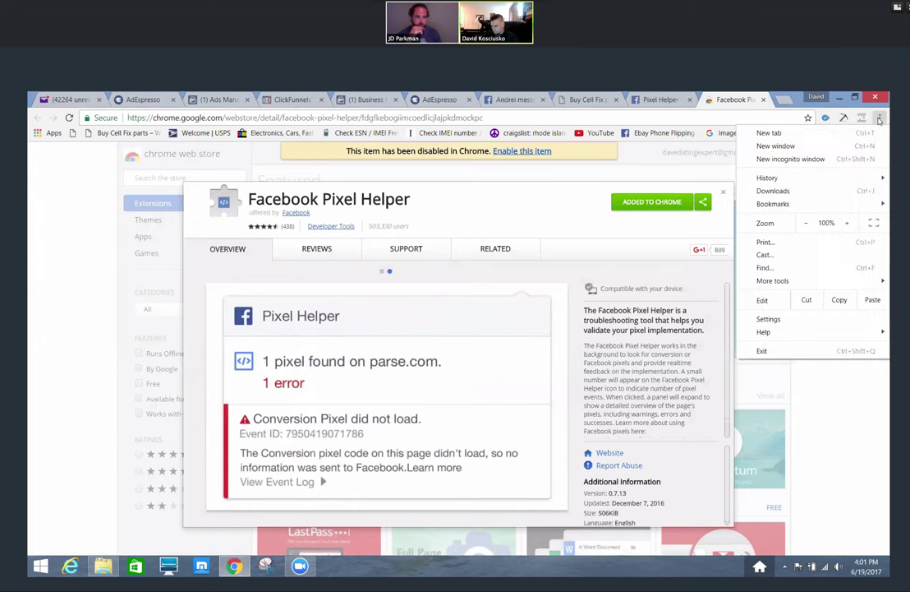
click(650, 233)
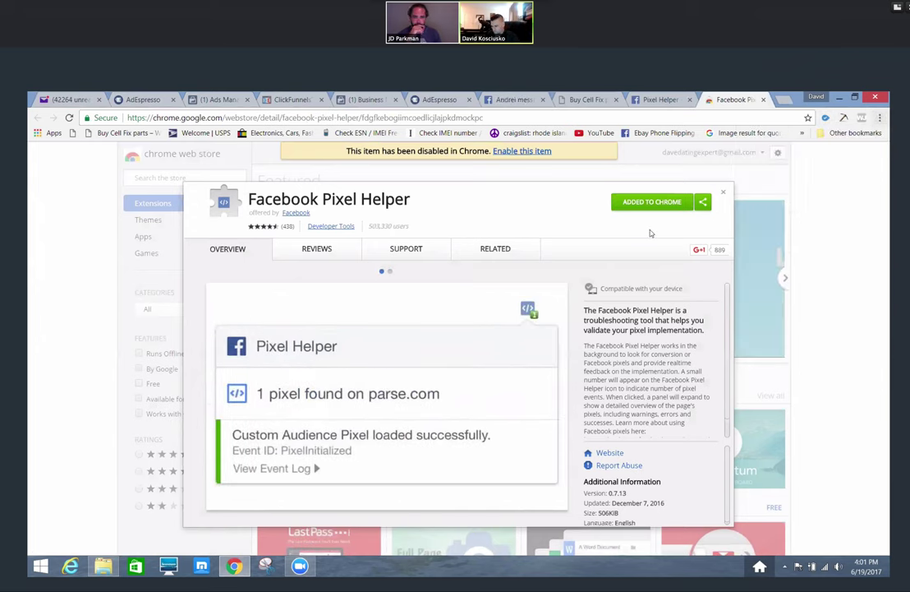
click(710, 203)
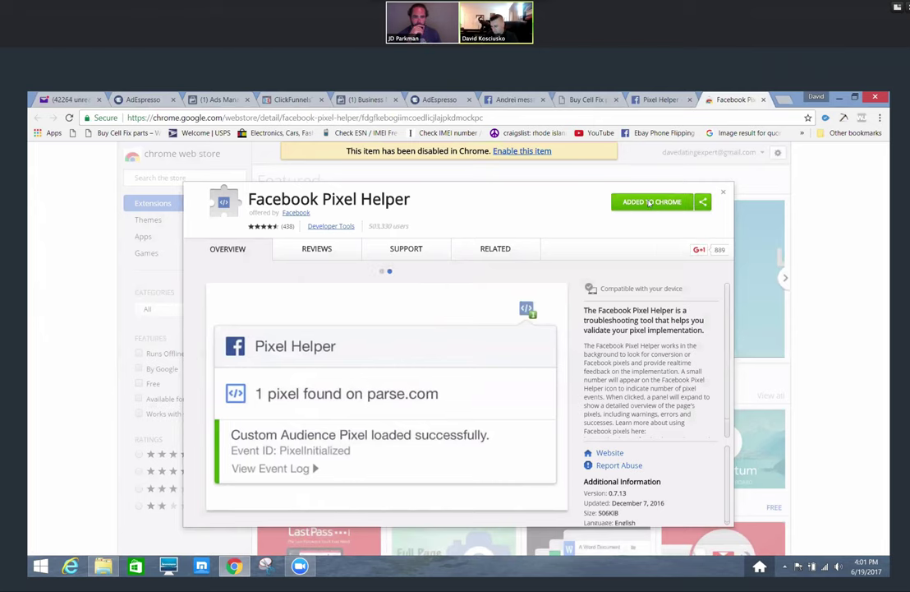
Close the Facebook Pixel Helper listing, the Chrome Web Store page and the Facebook for Developers page.
click(724, 193)
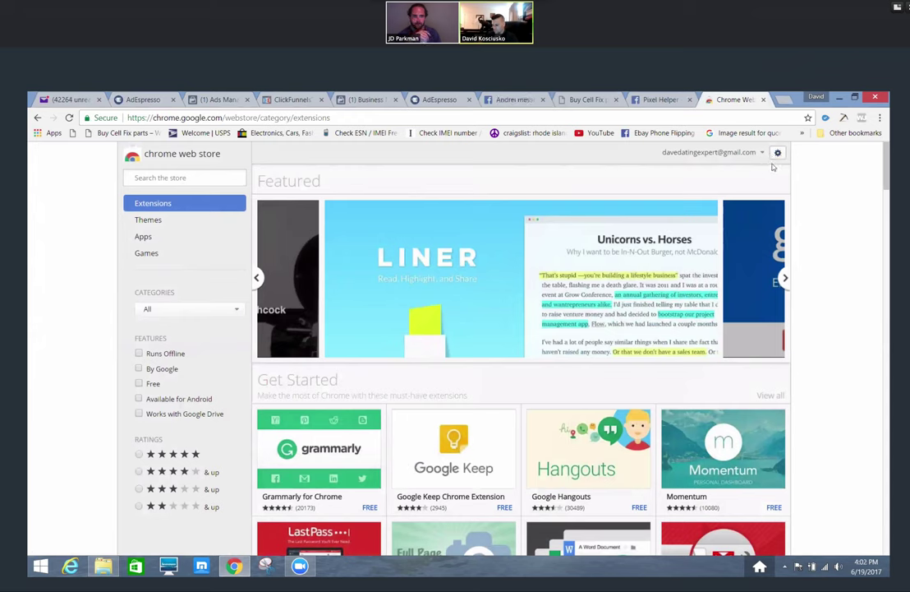
click(778, 155)
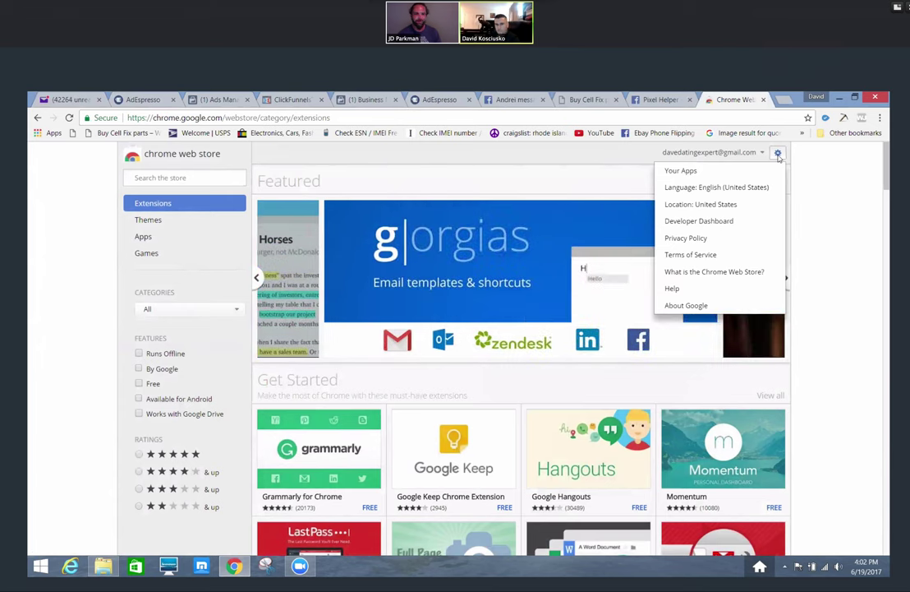
click(814, 159)
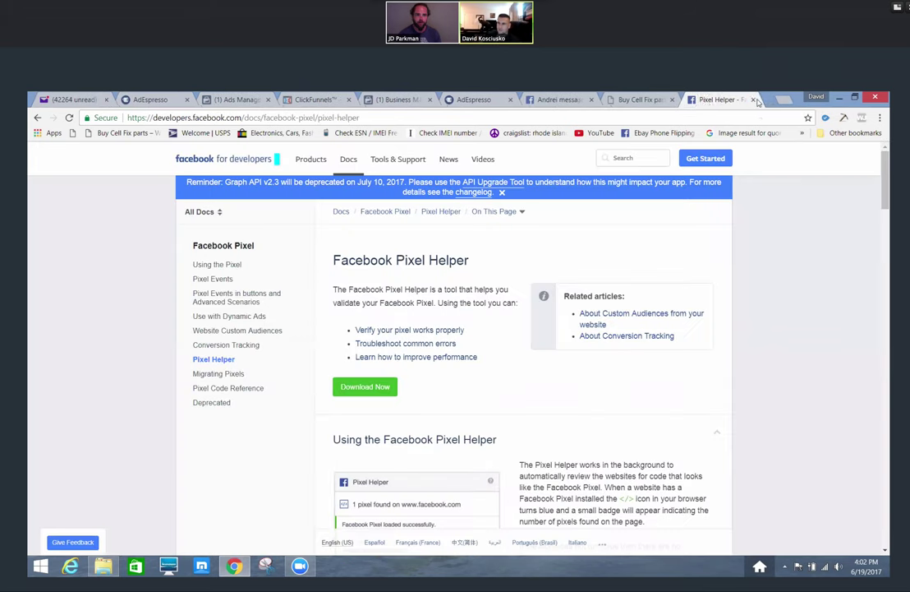
click(763, 99)
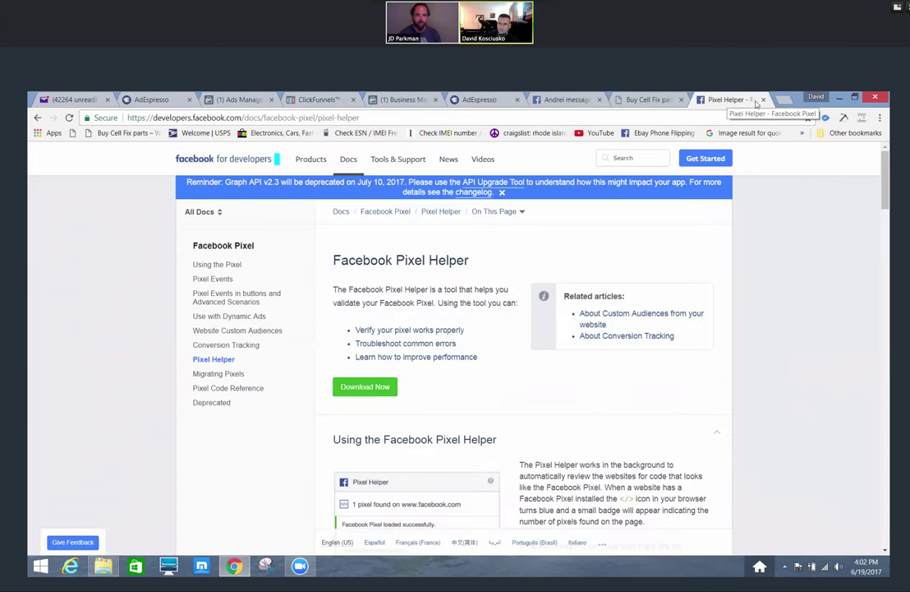
click(763, 99)
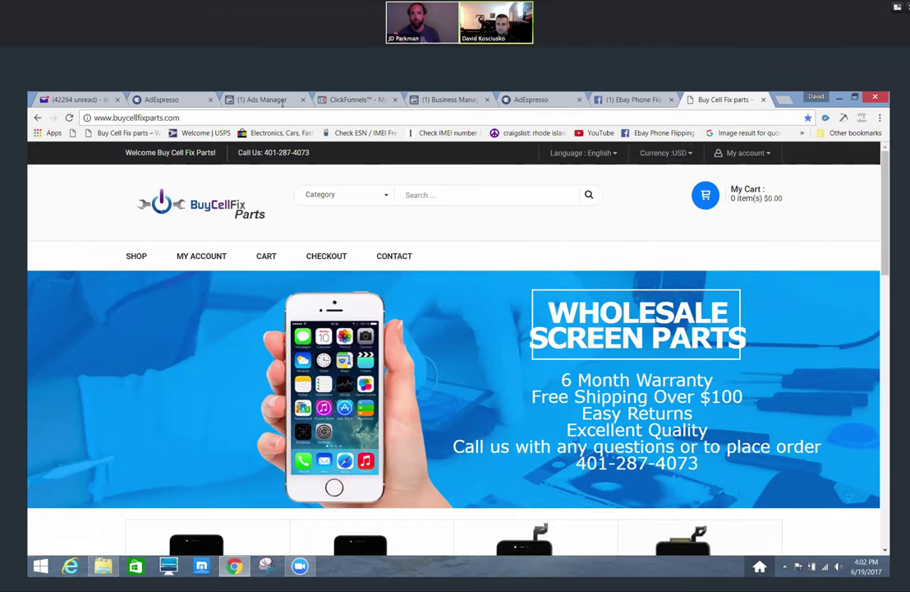
Switch to AdEspresso's Facebook ad accounts, sync the BuyCellFixParts account and check its Facebook pixel entry.
click(165, 99)
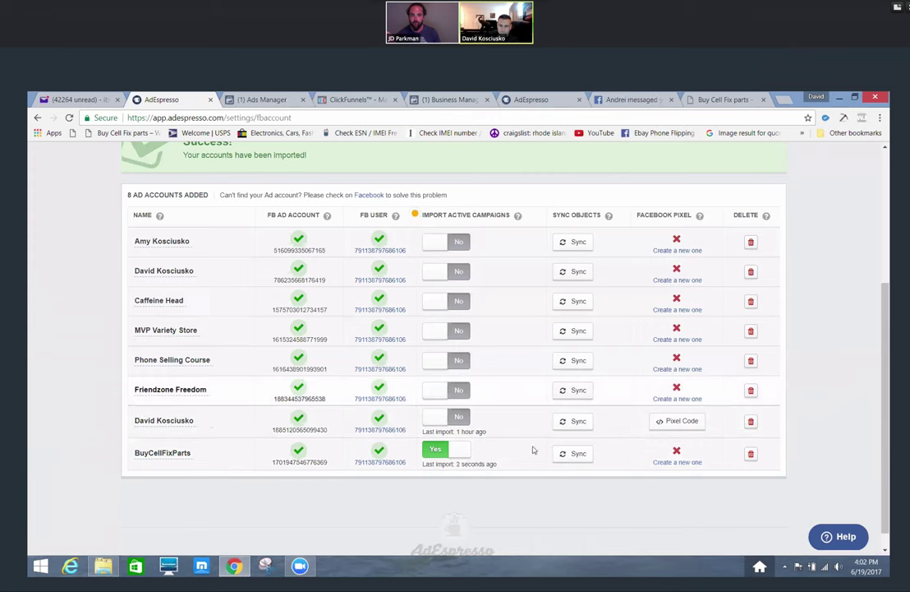
click(564, 455)
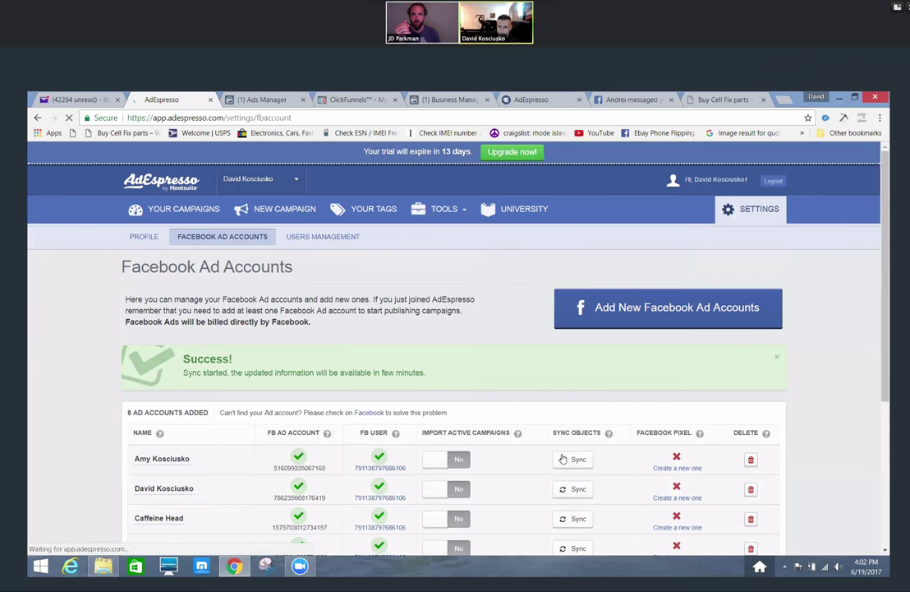
scroll(576, 445, down, 1)
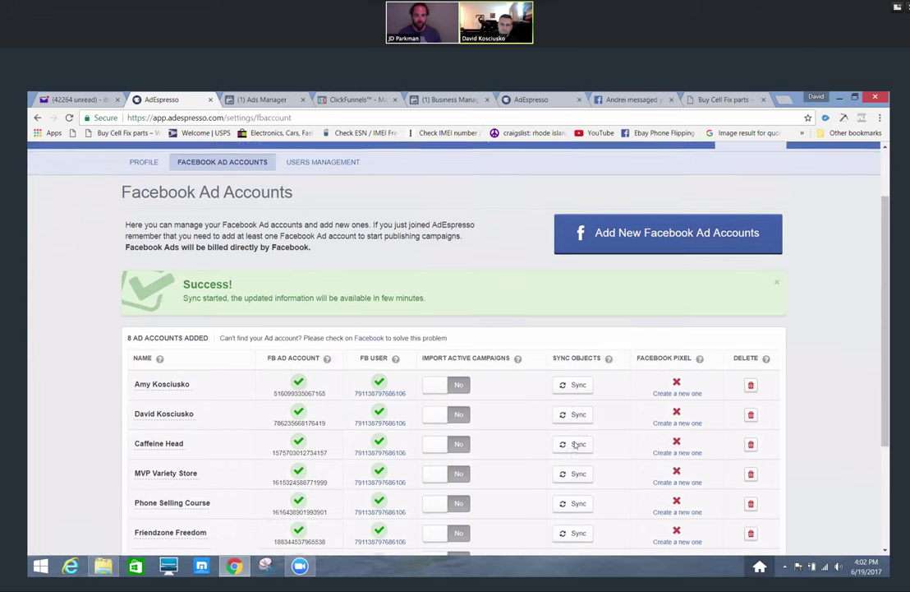
scroll(576, 444, down, 3)
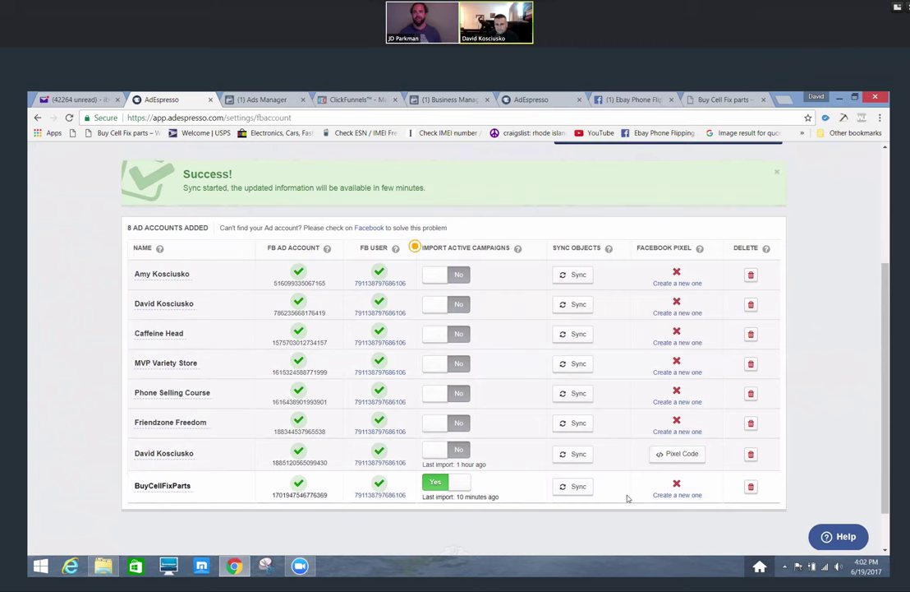
scroll(627, 498, up, 1)
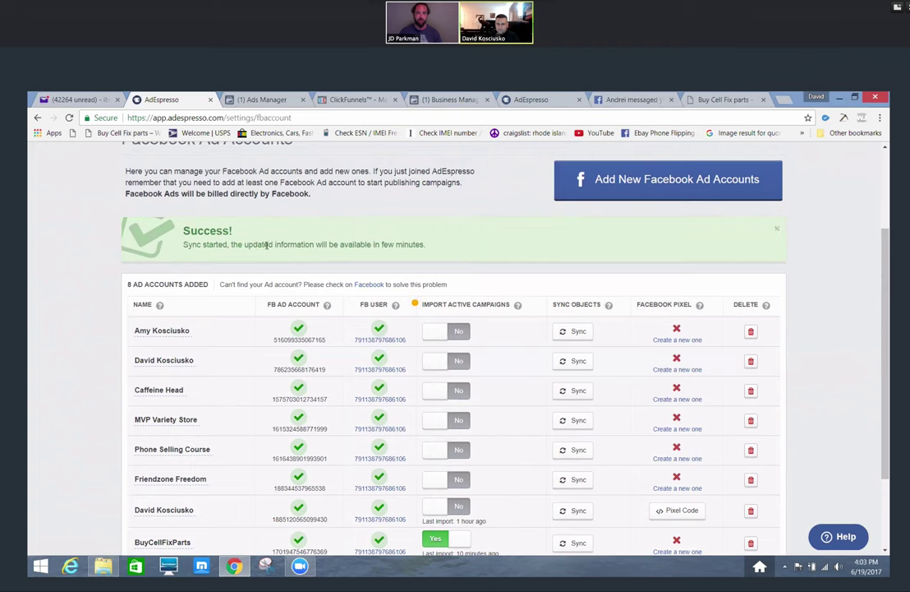
scroll(349, 232, down, 1)
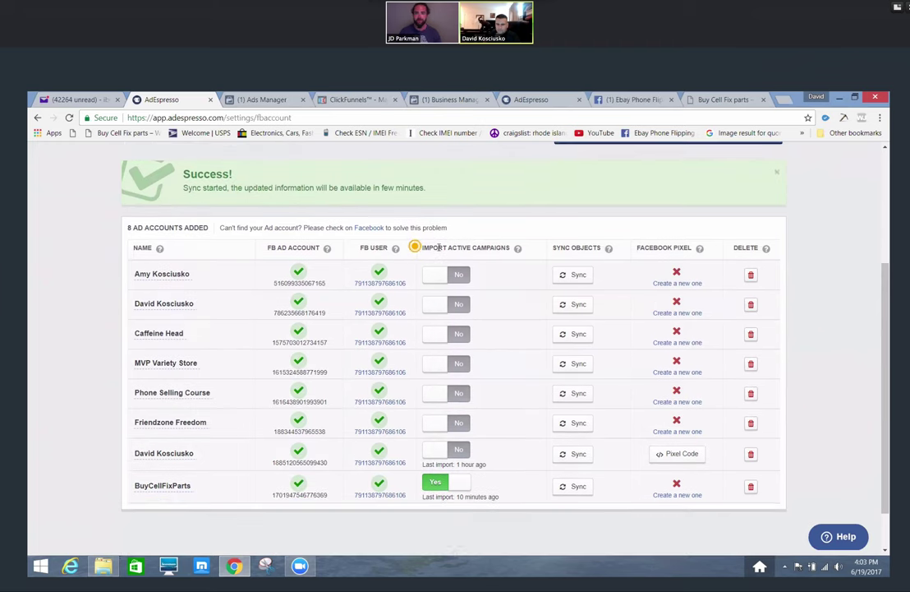